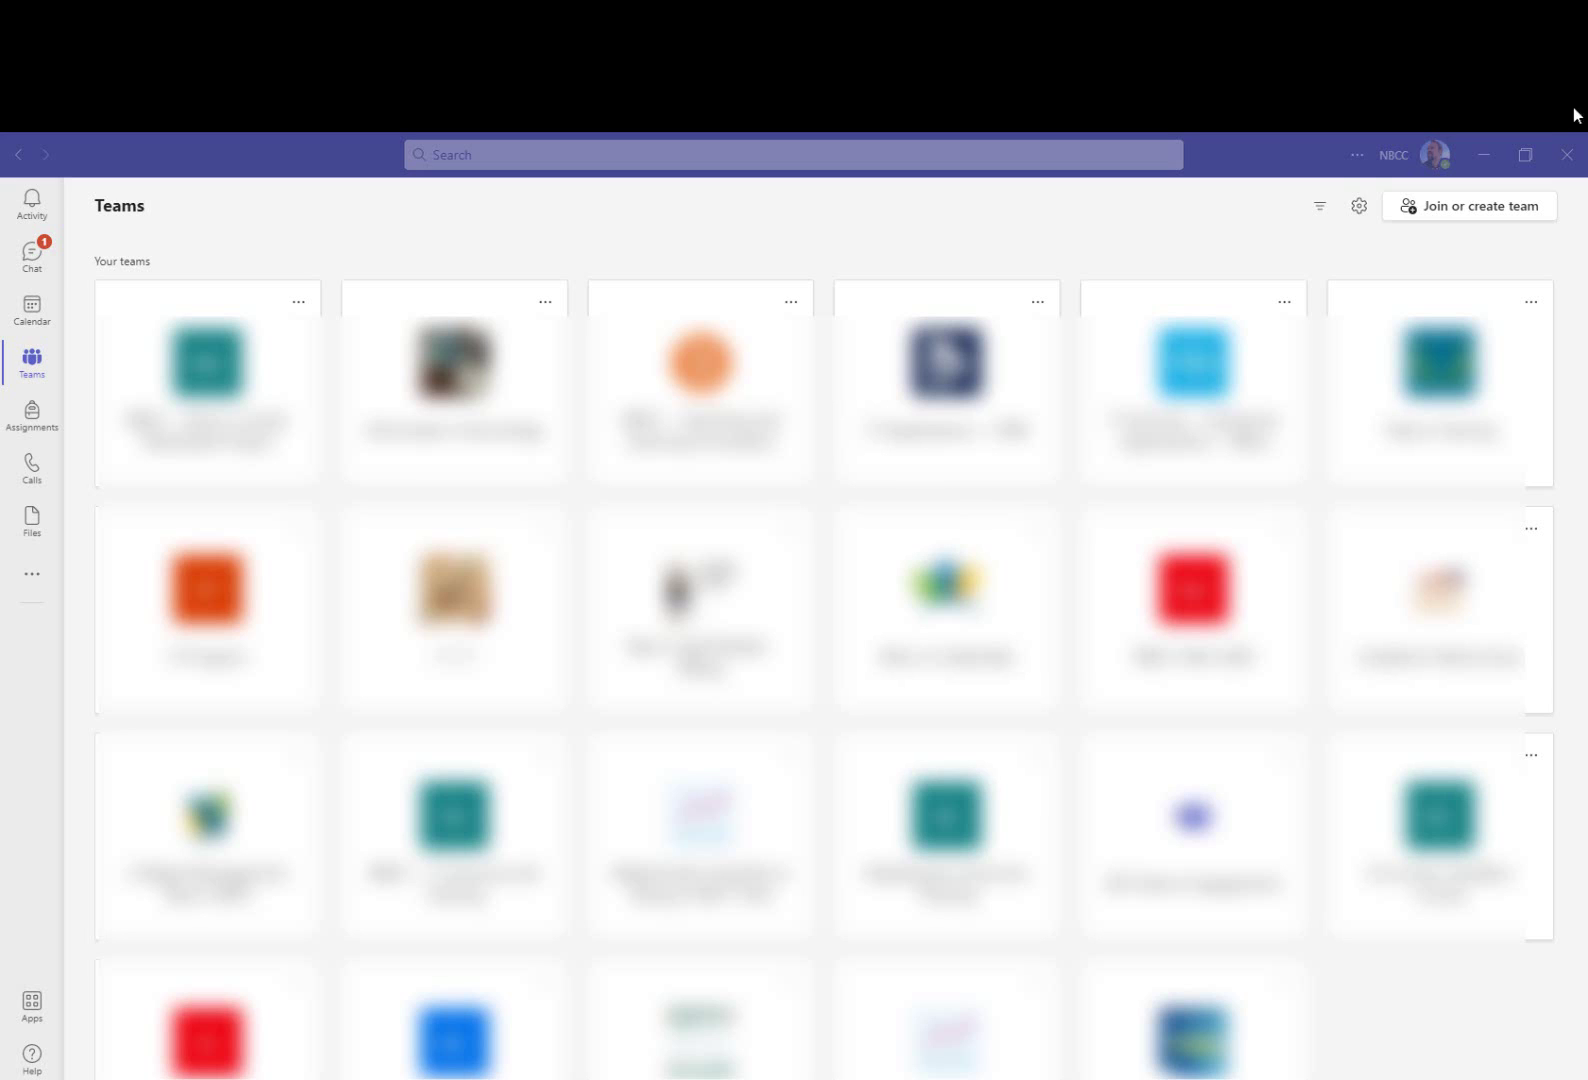
Open the device settings by way of the account management settings
{"action": "left_click", "coordinate": [294, 156]}
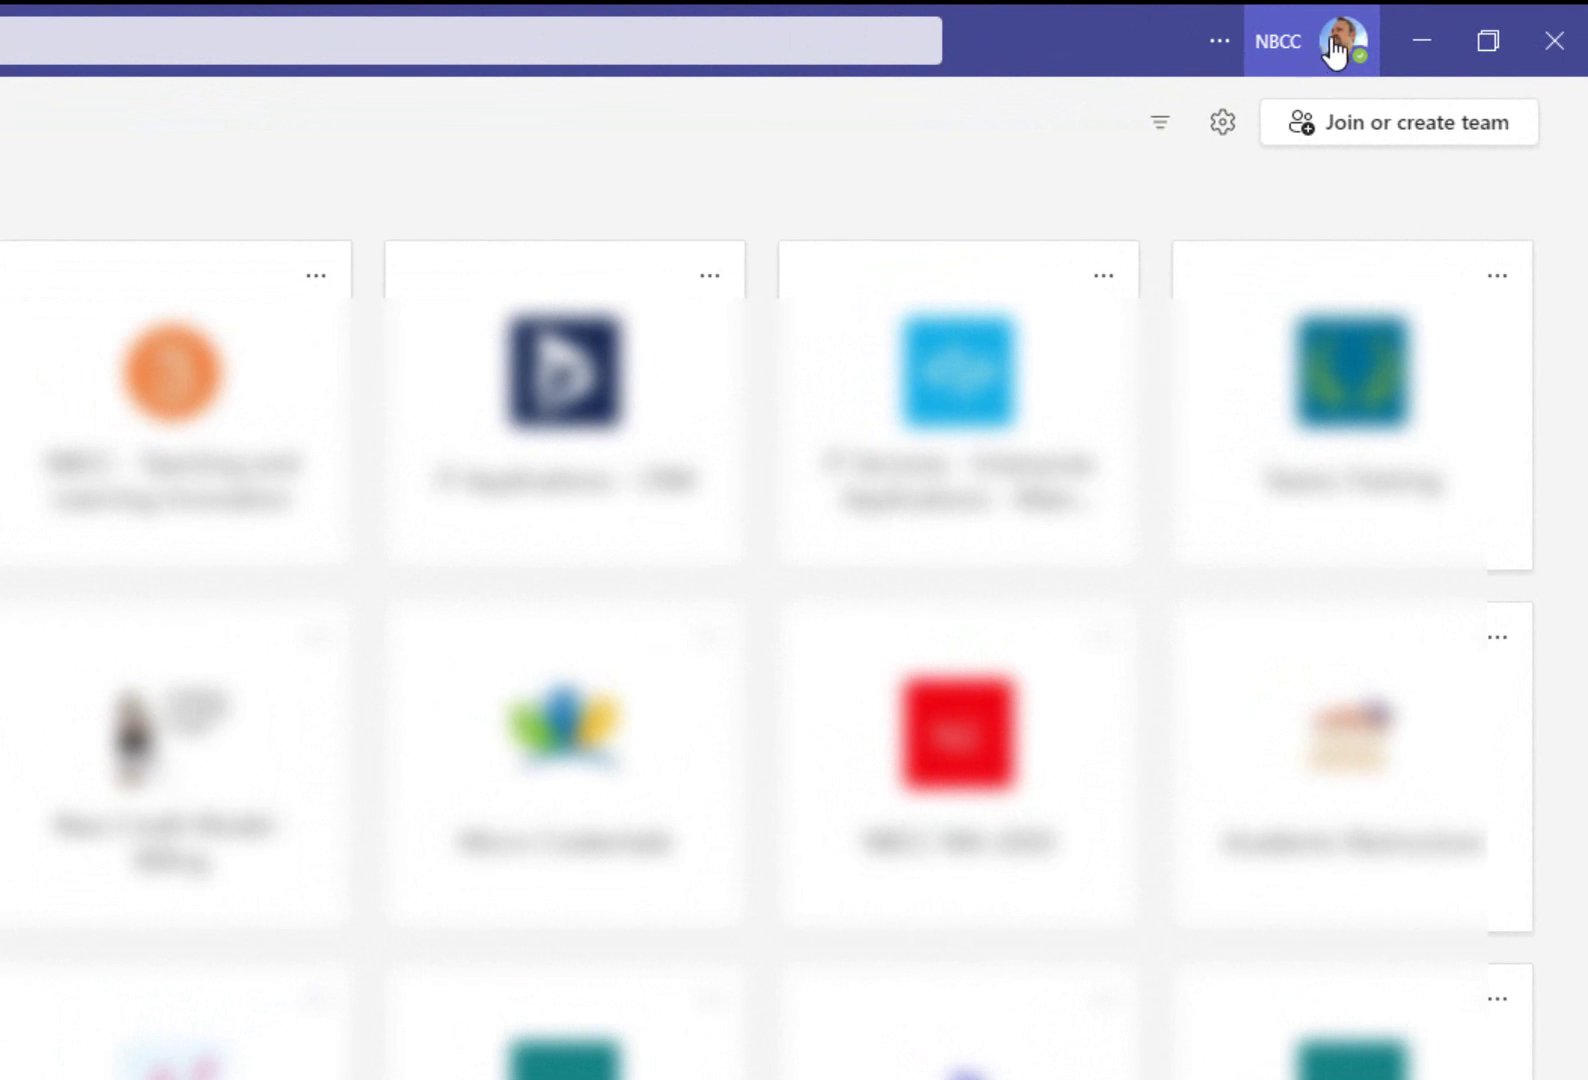
{"action": "left_click", "coordinate": [1336, 44]}
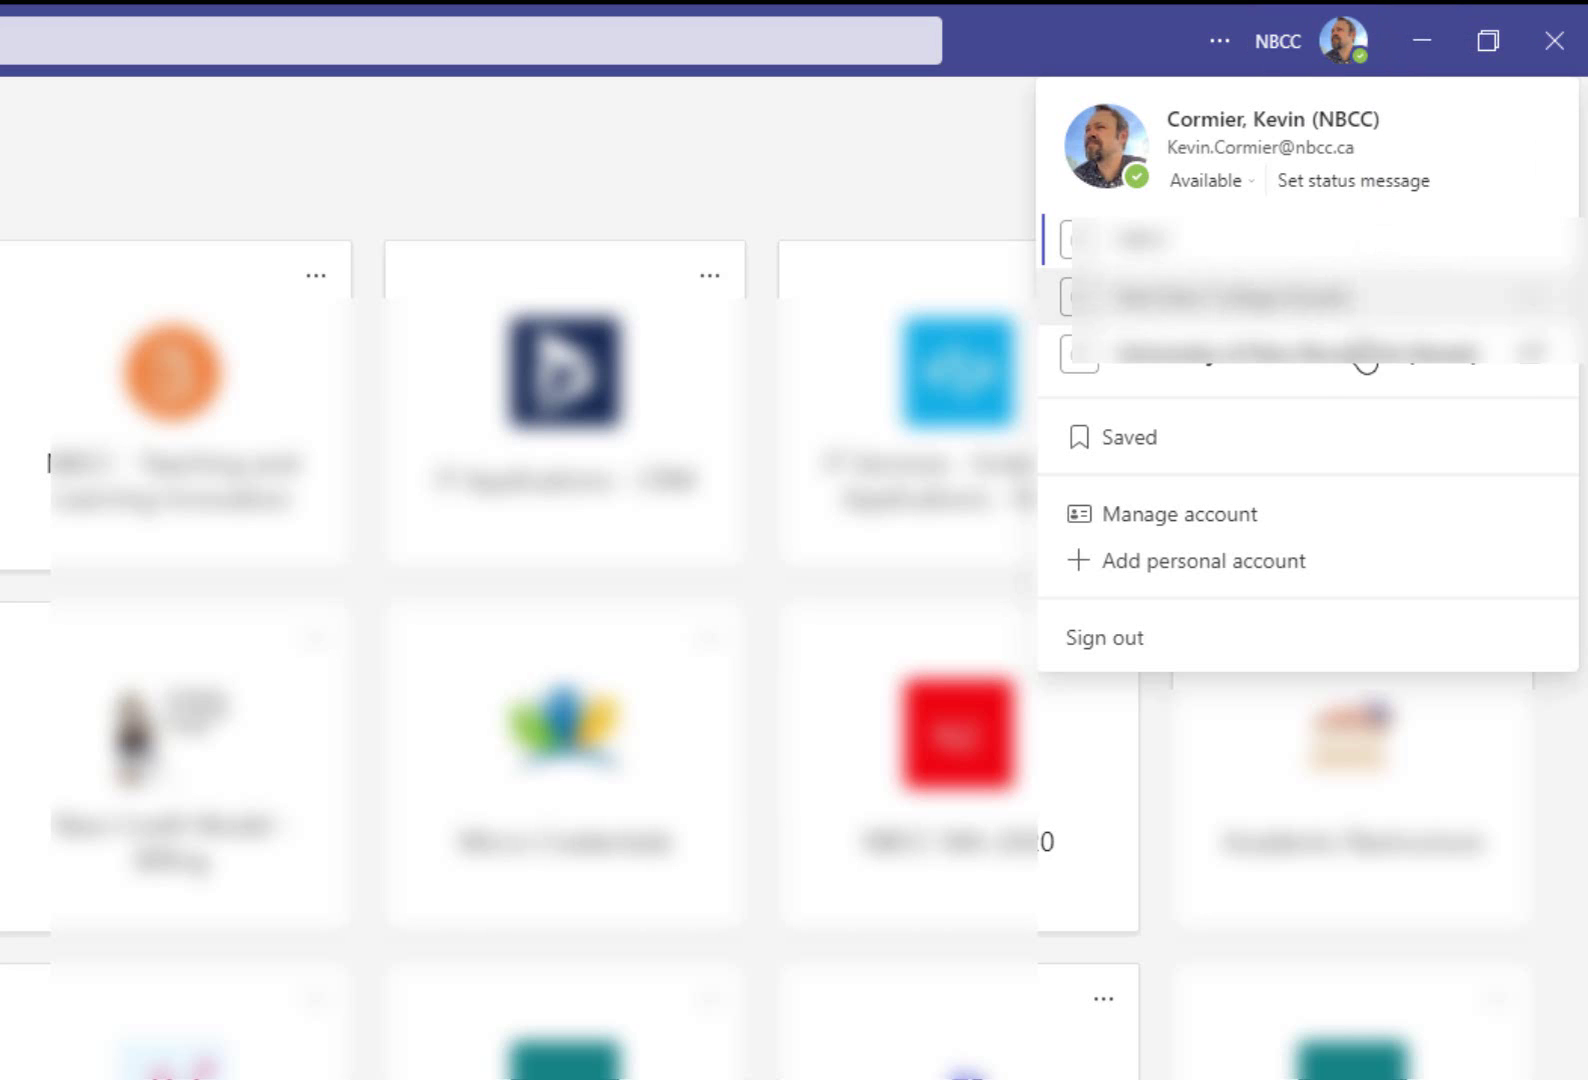
{"action": "left_click", "coordinate": [1250, 516]}
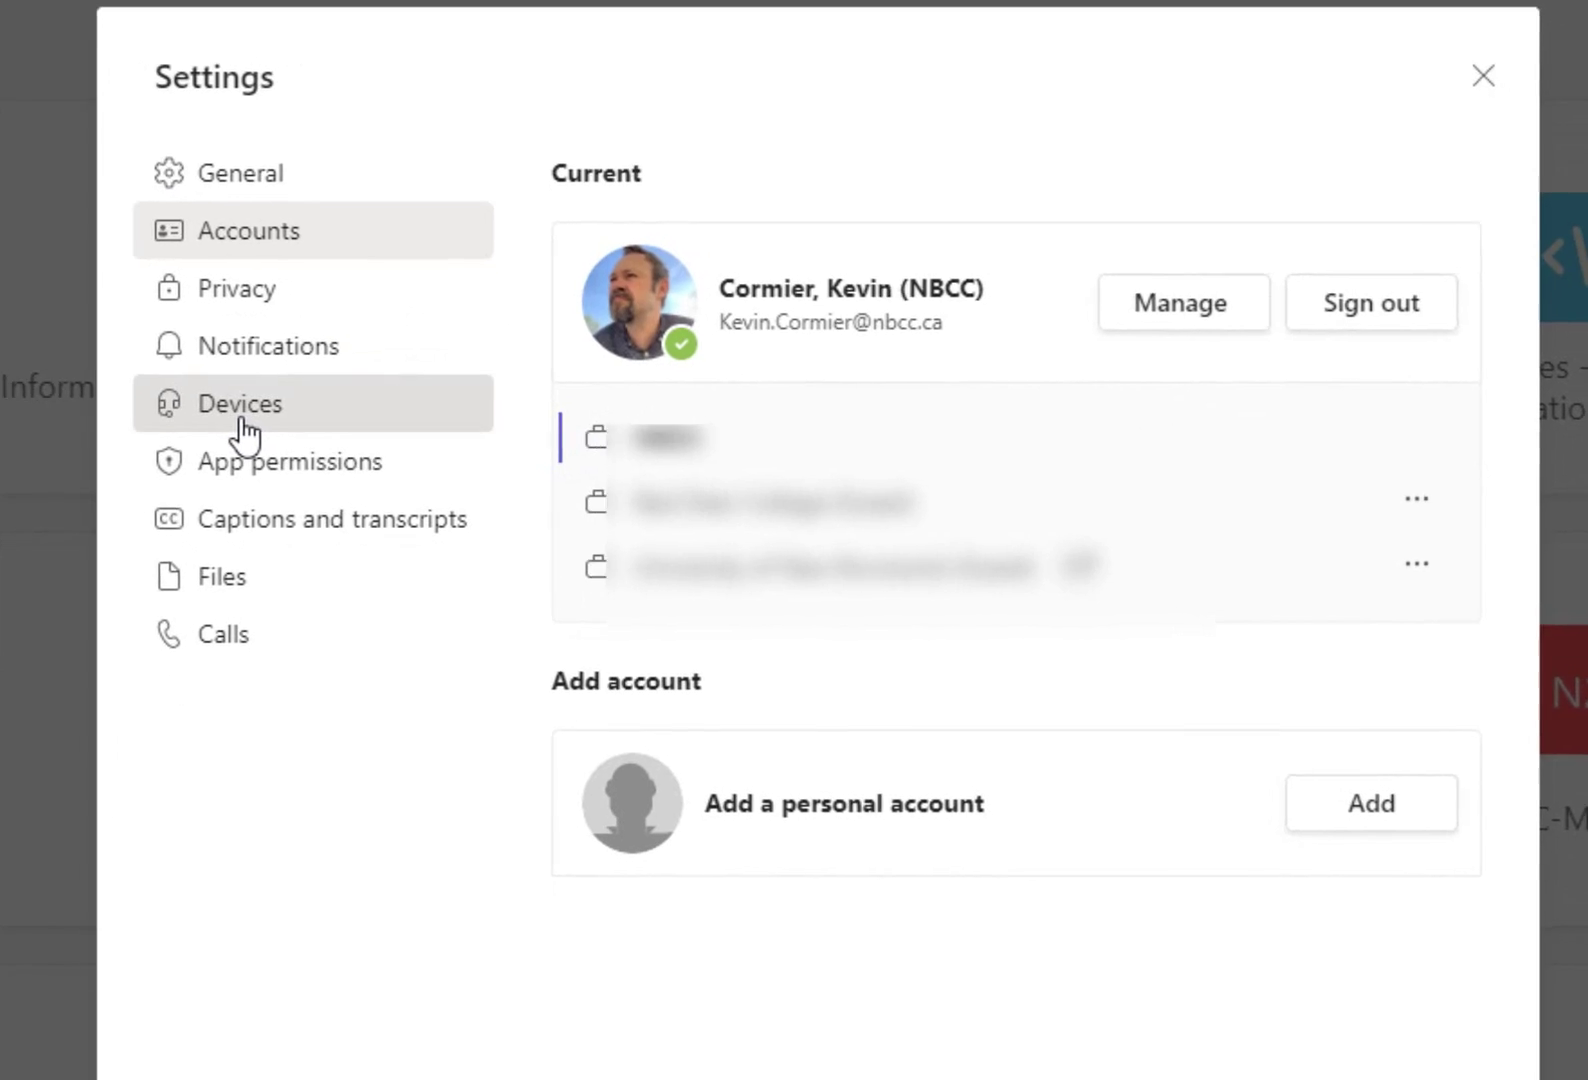
{"action": "left_click", "coordinate": [243, 432]}
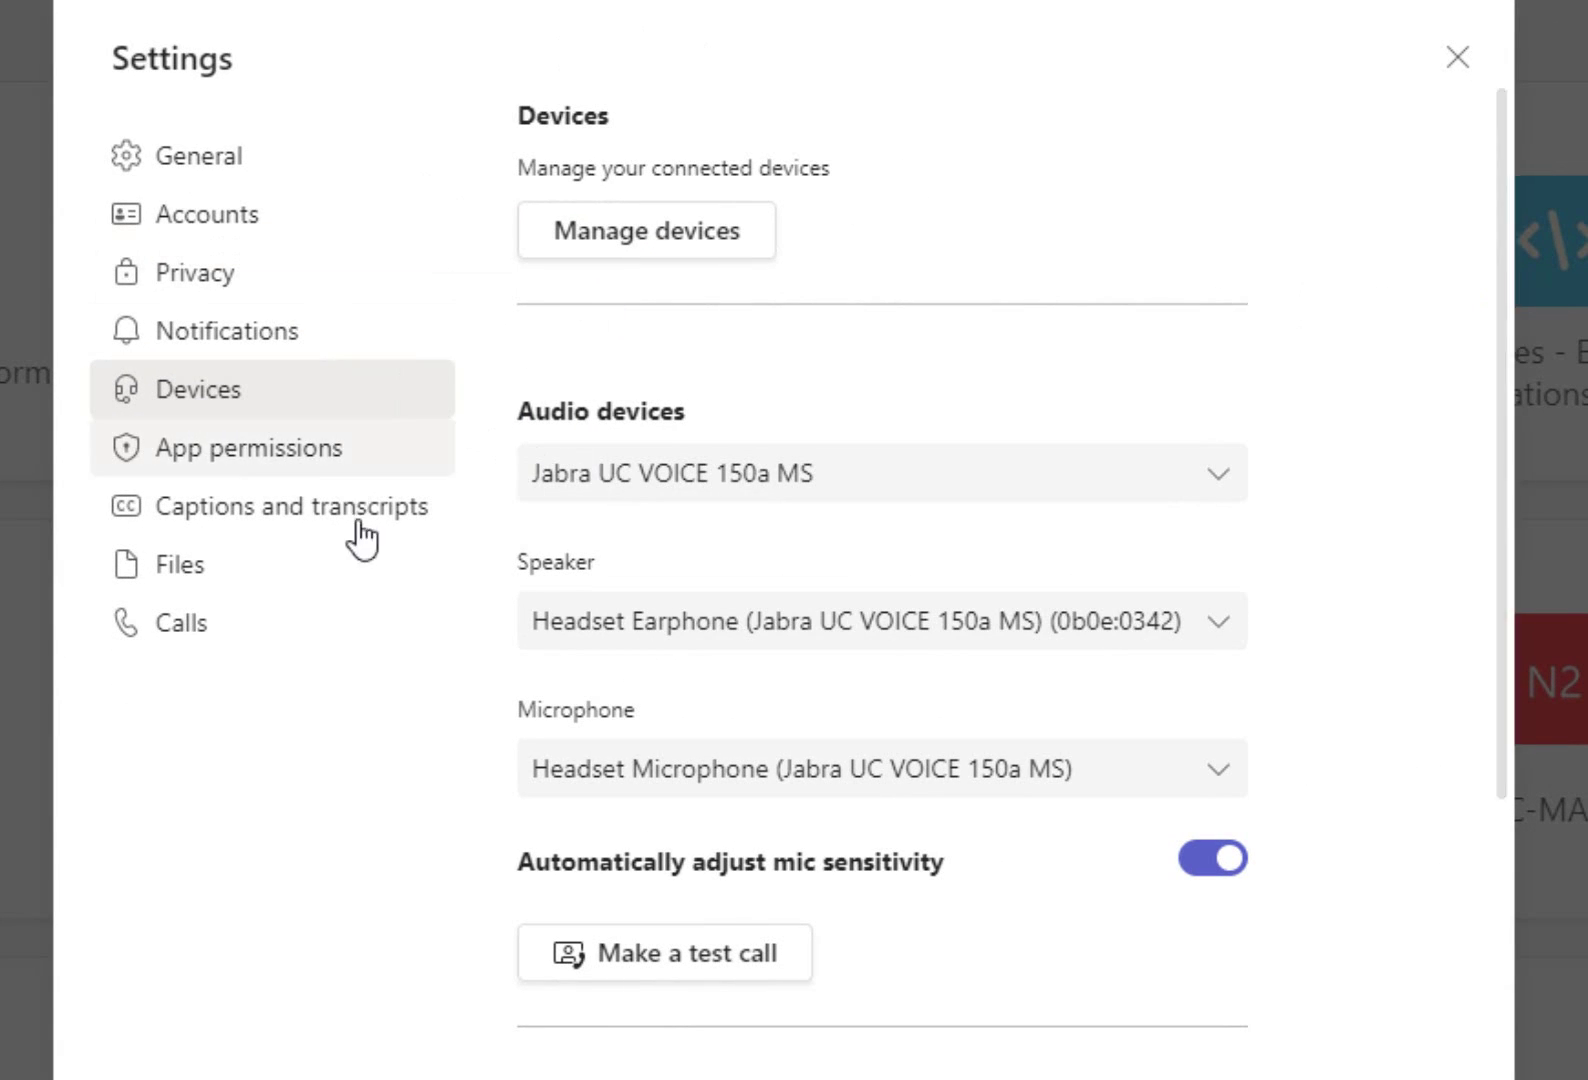
Choose Jabra UC VOICE 150a MS as the audio device
{"action": "left_click_drag", "start_coordinate": [519, 411], "coordinate": [700, 420]}
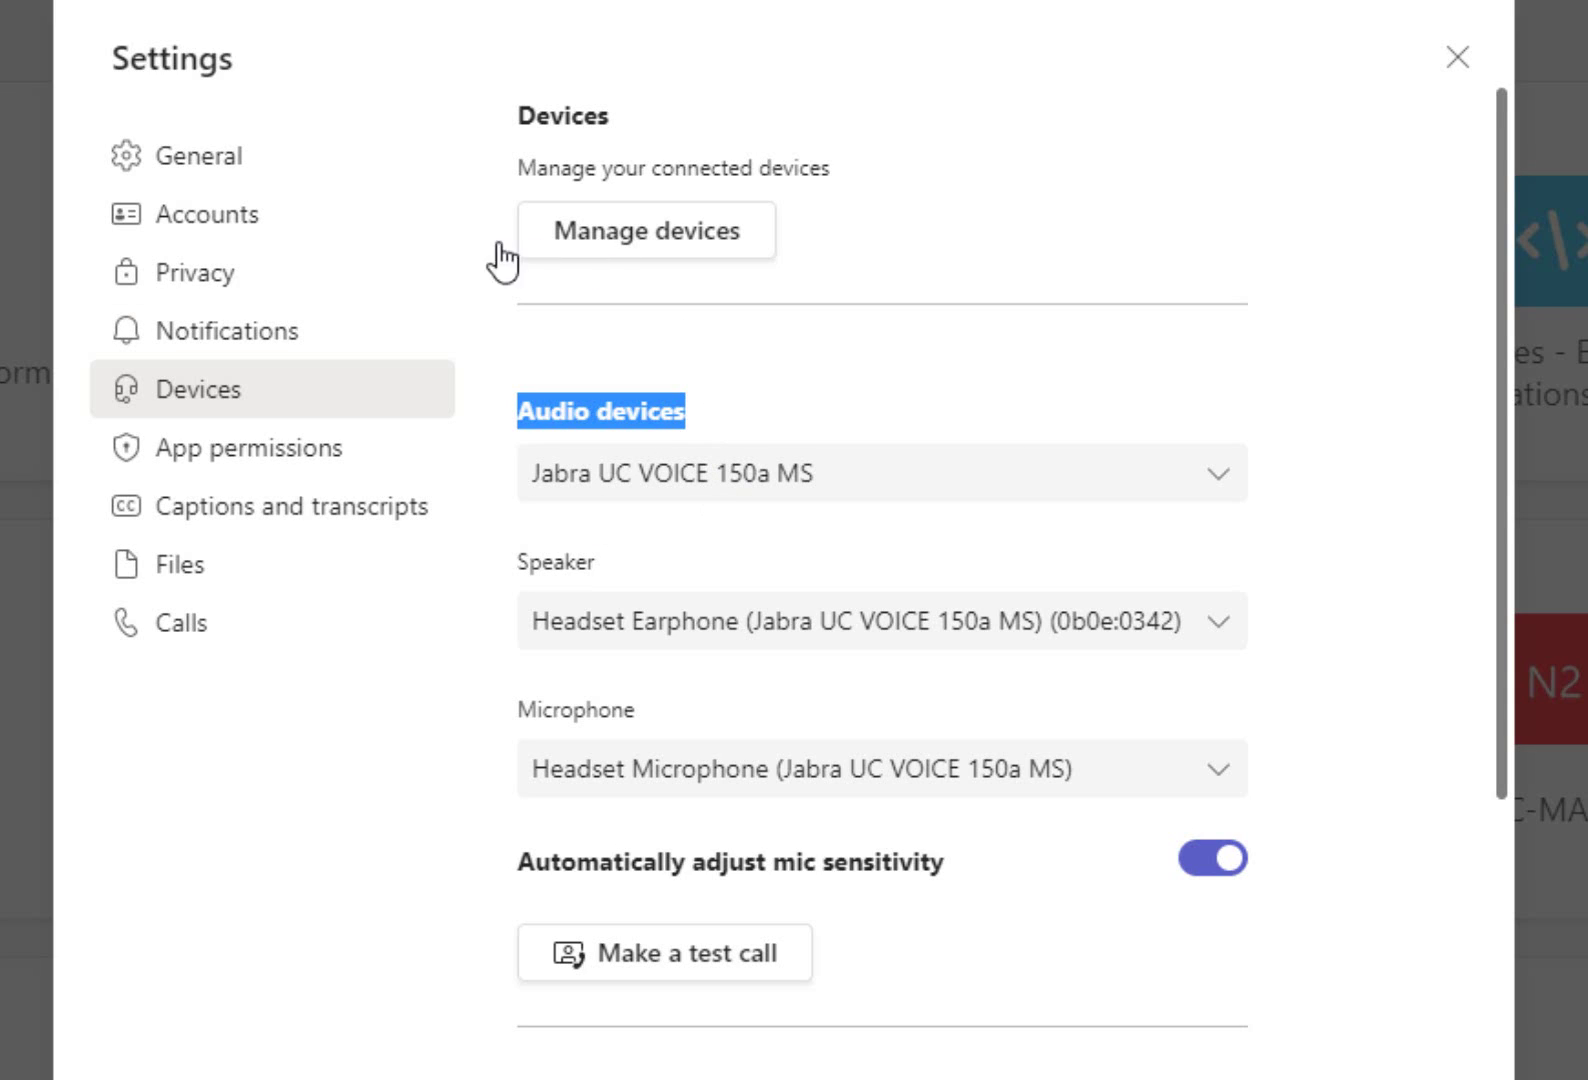
{"action": "left_click", "coordinate": [907, 492]}
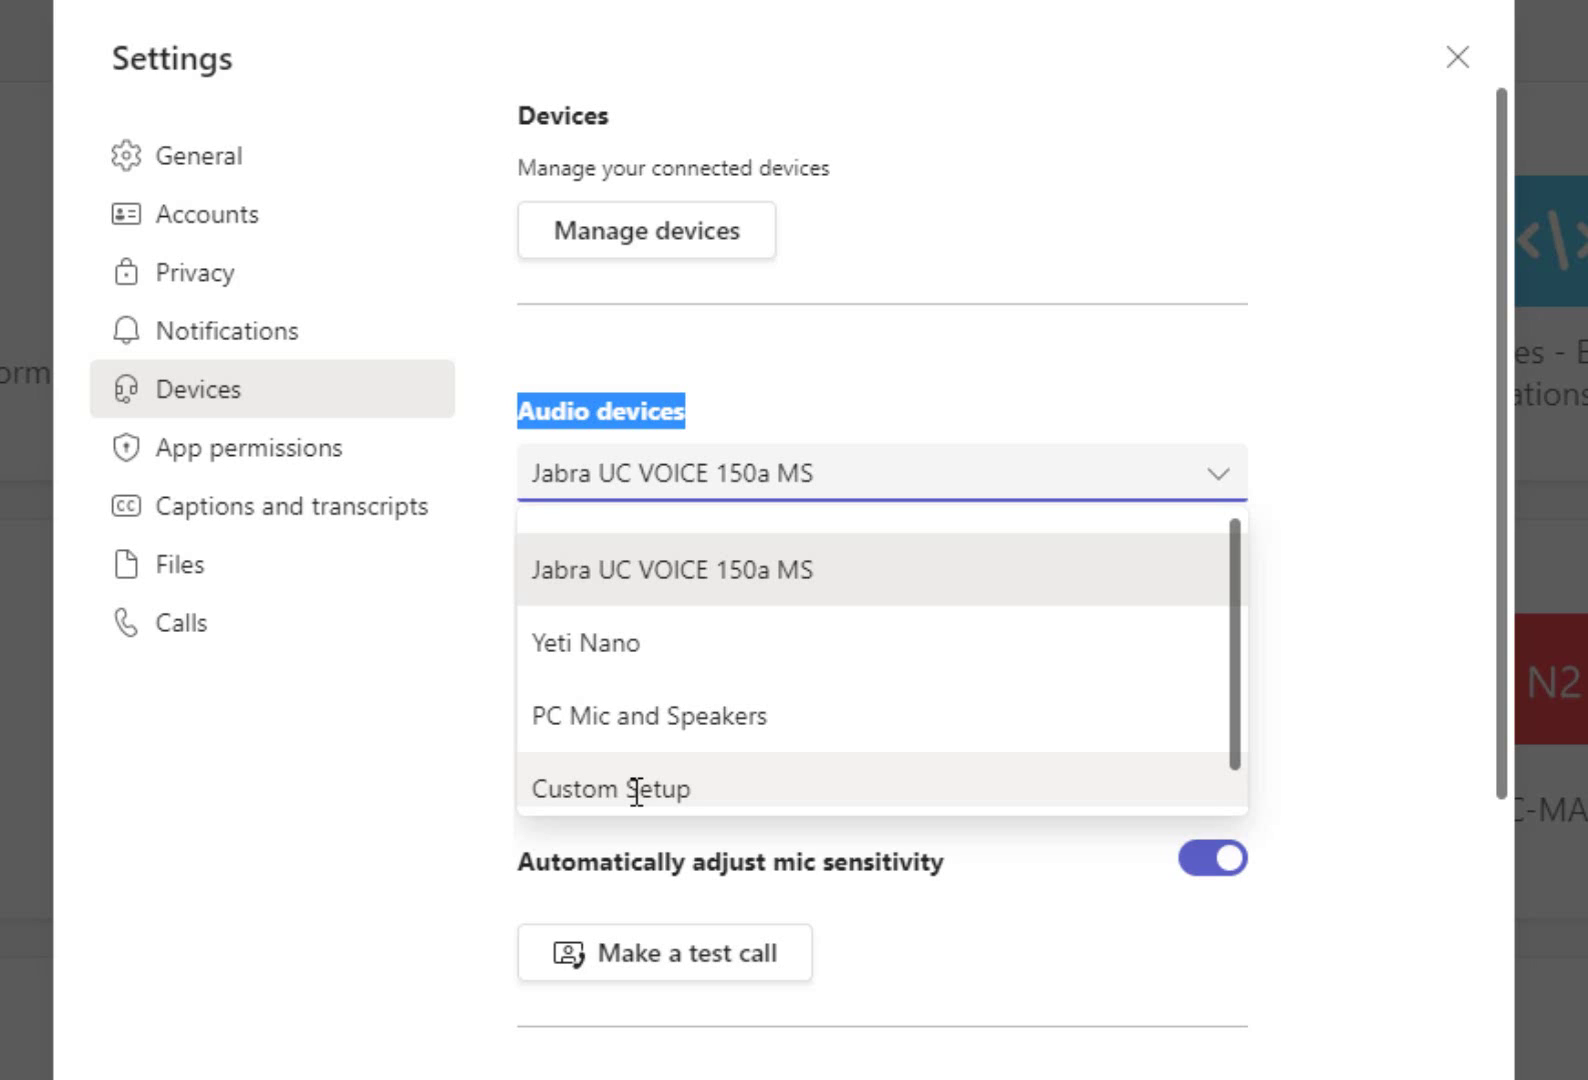
{"action": "left_click", "coordinate": [613, 568]}
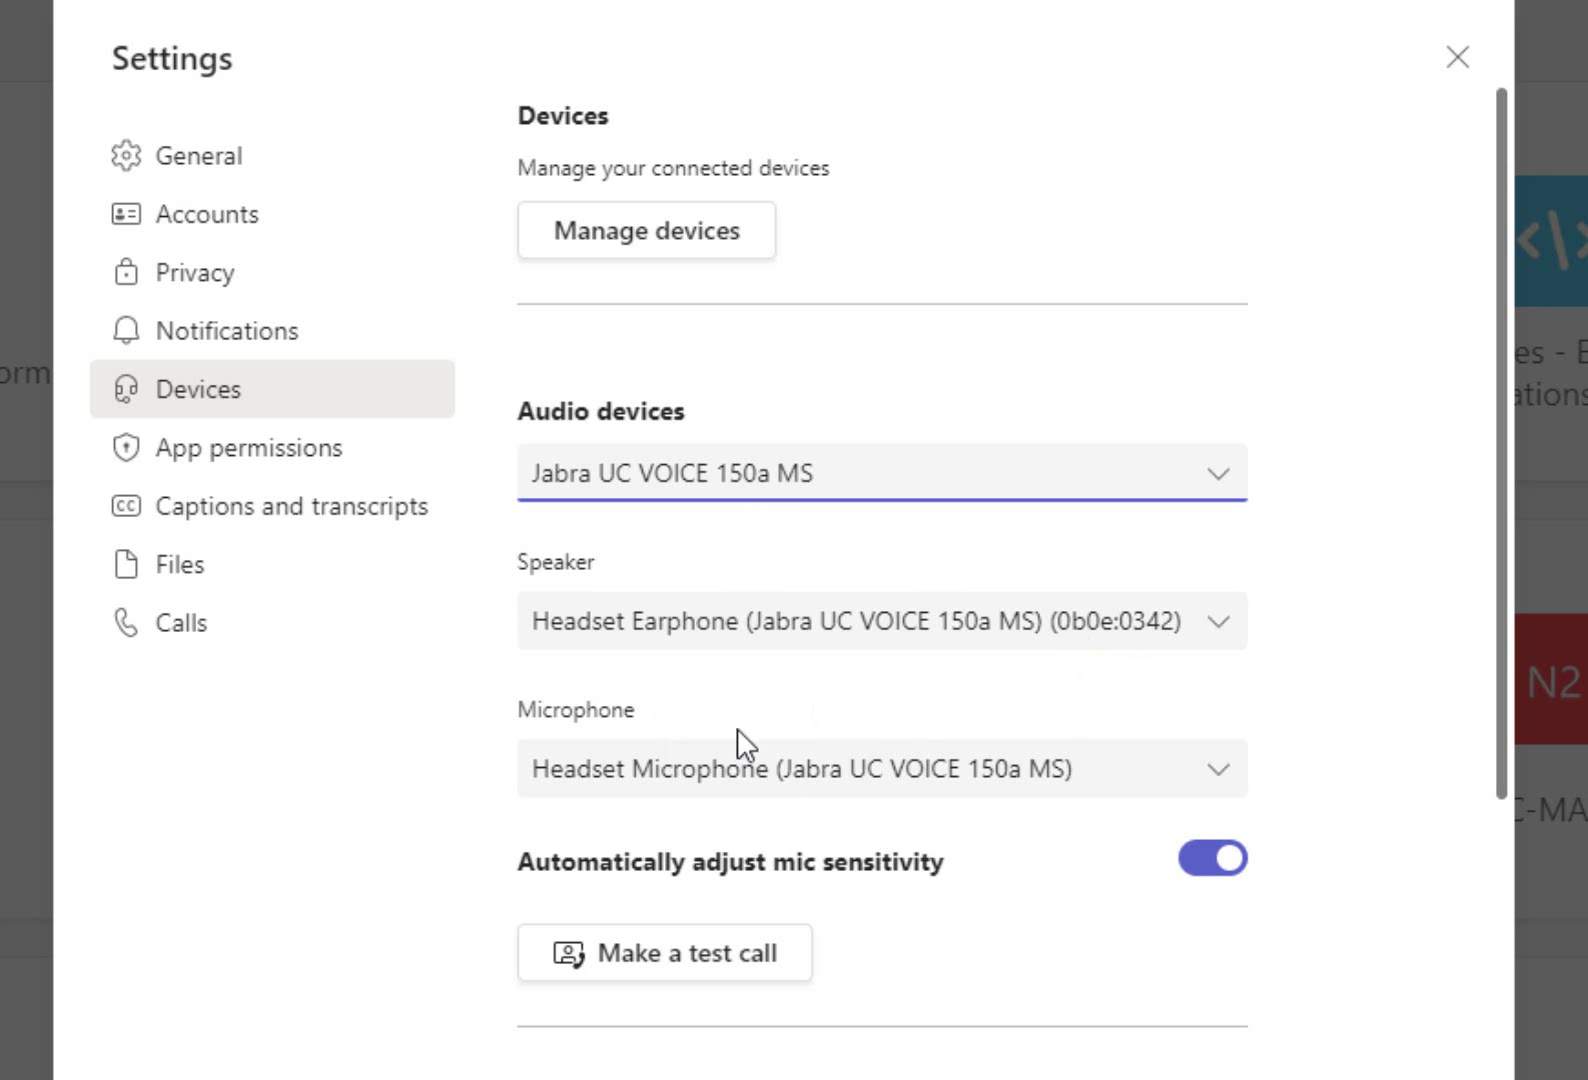
Switch audio to Custom Setup with Headset Earphone (Jabra UC VOICE 150a MS) as speaker and Microphone (Yeti Nano) as microphone
{"action": "left_click", "coordinate": [755, 493]}
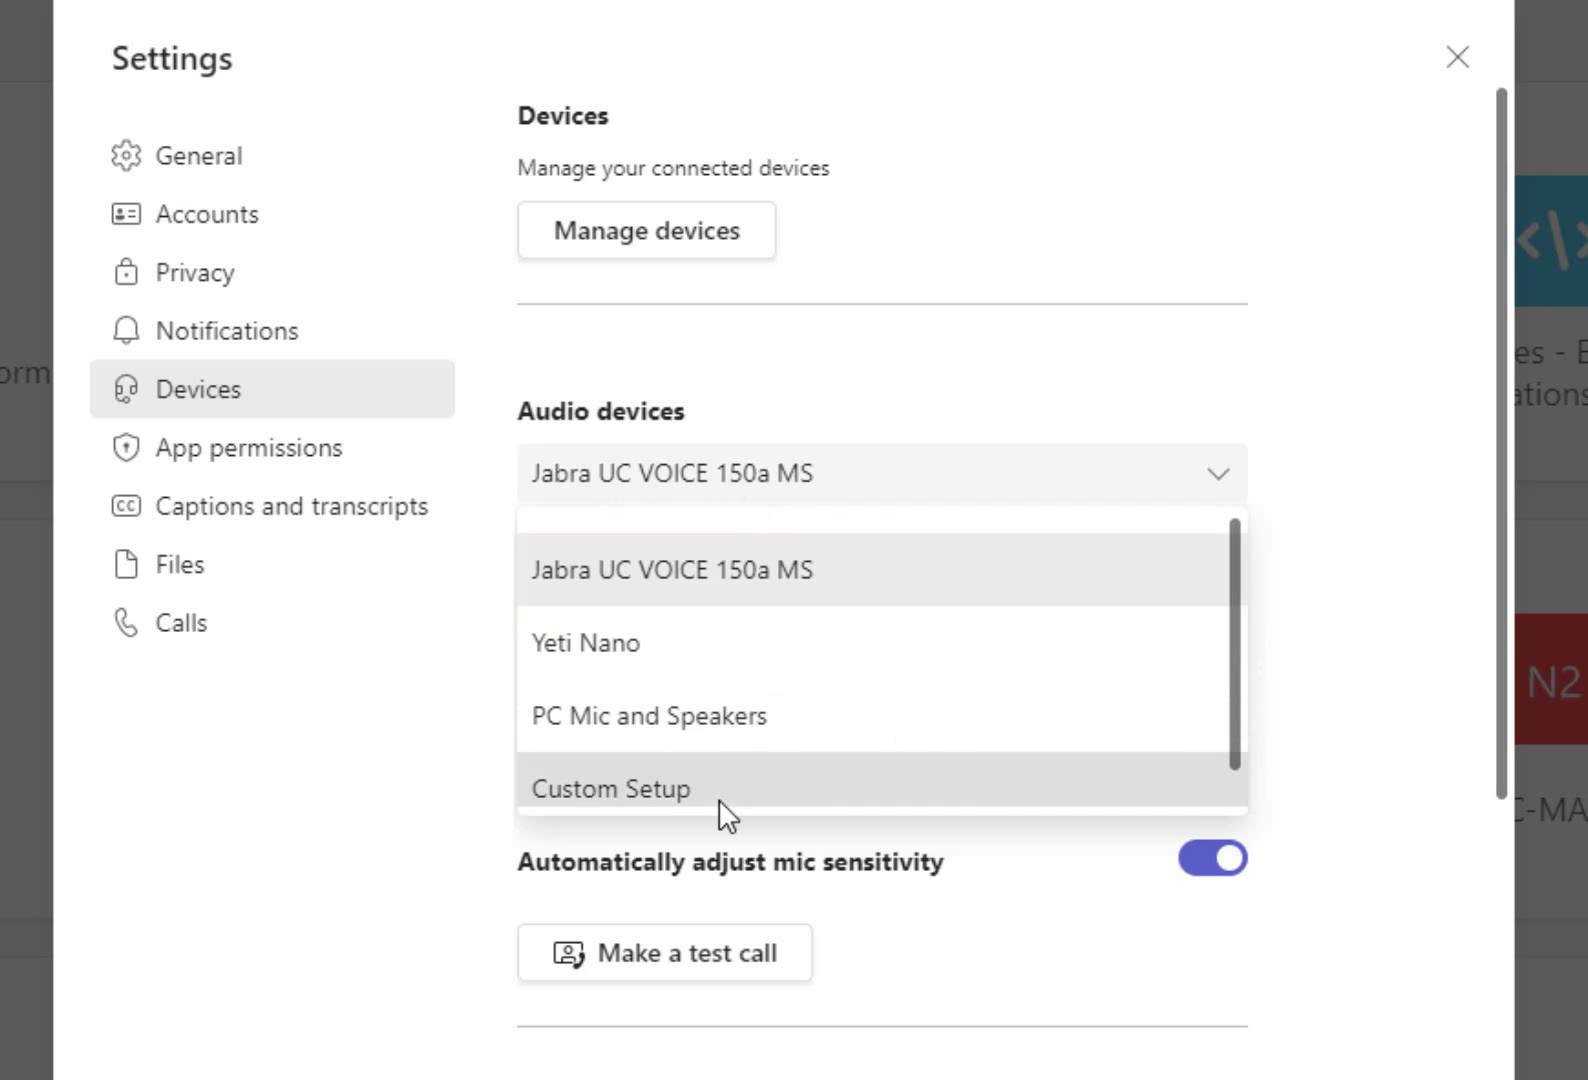
{"action": "left_click", "coordinate": [724, 812]}
{"action": "left_click", "coordinate": [737, 624]}
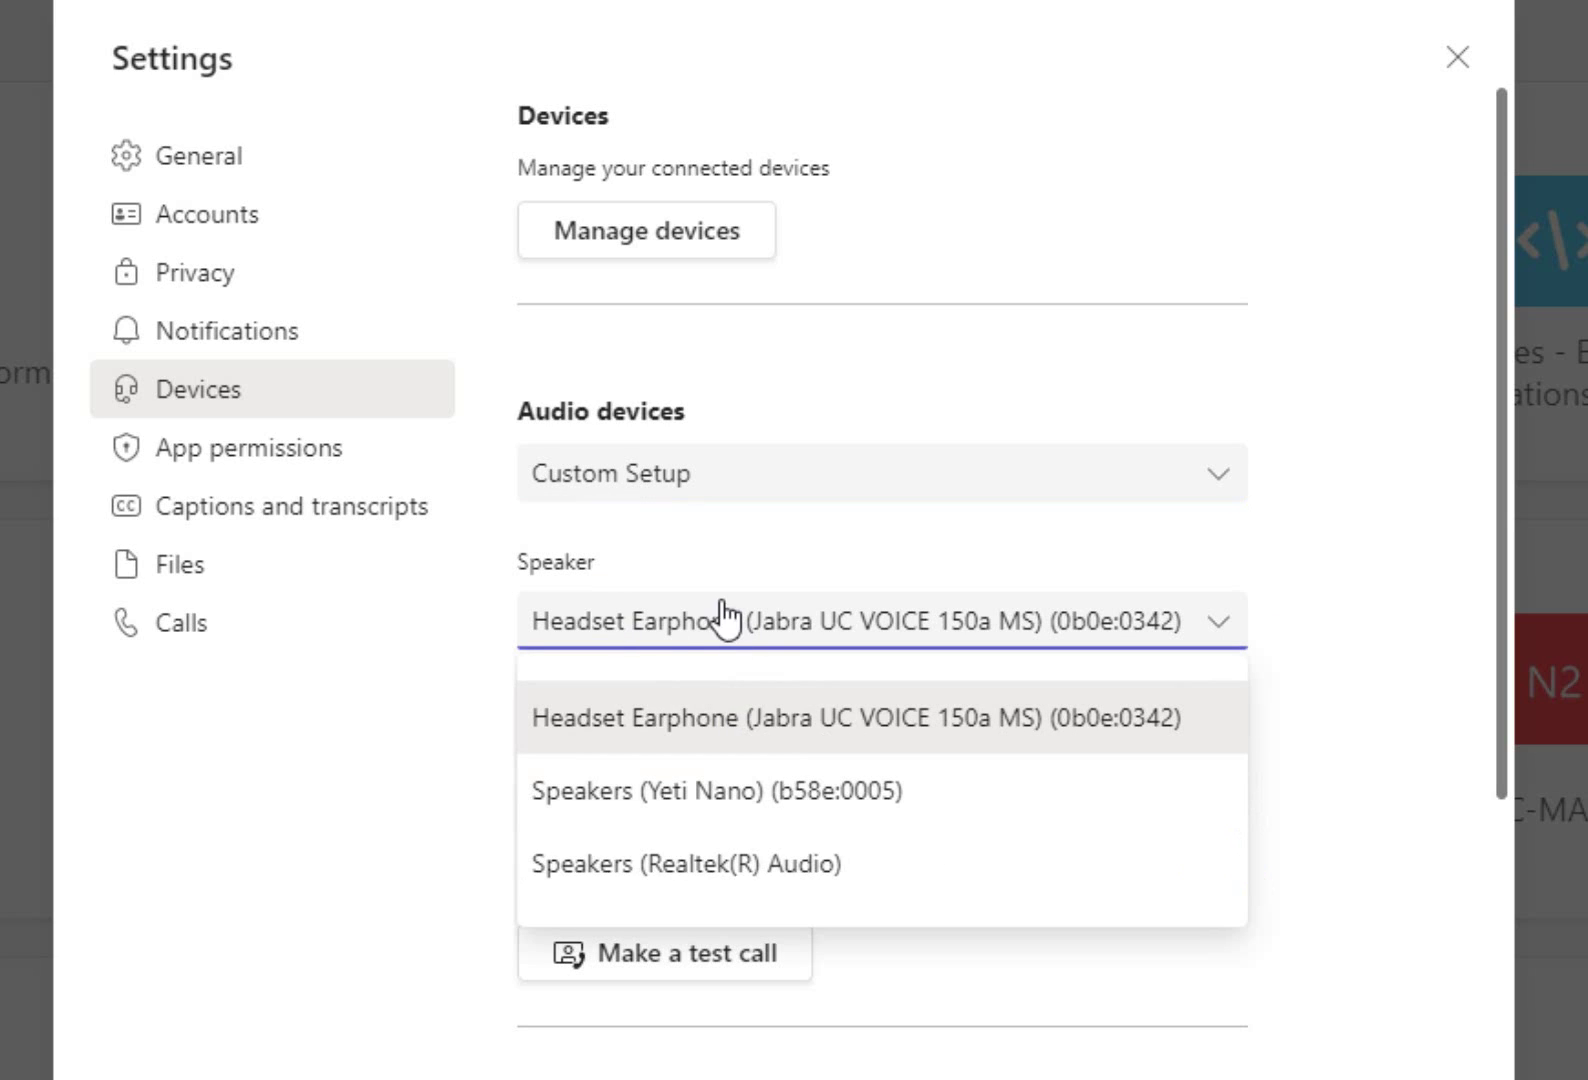
{"action": "left_click", "coordinate": [647, 727]}
{"action": "left_click", "coordinate": [622, 762]}
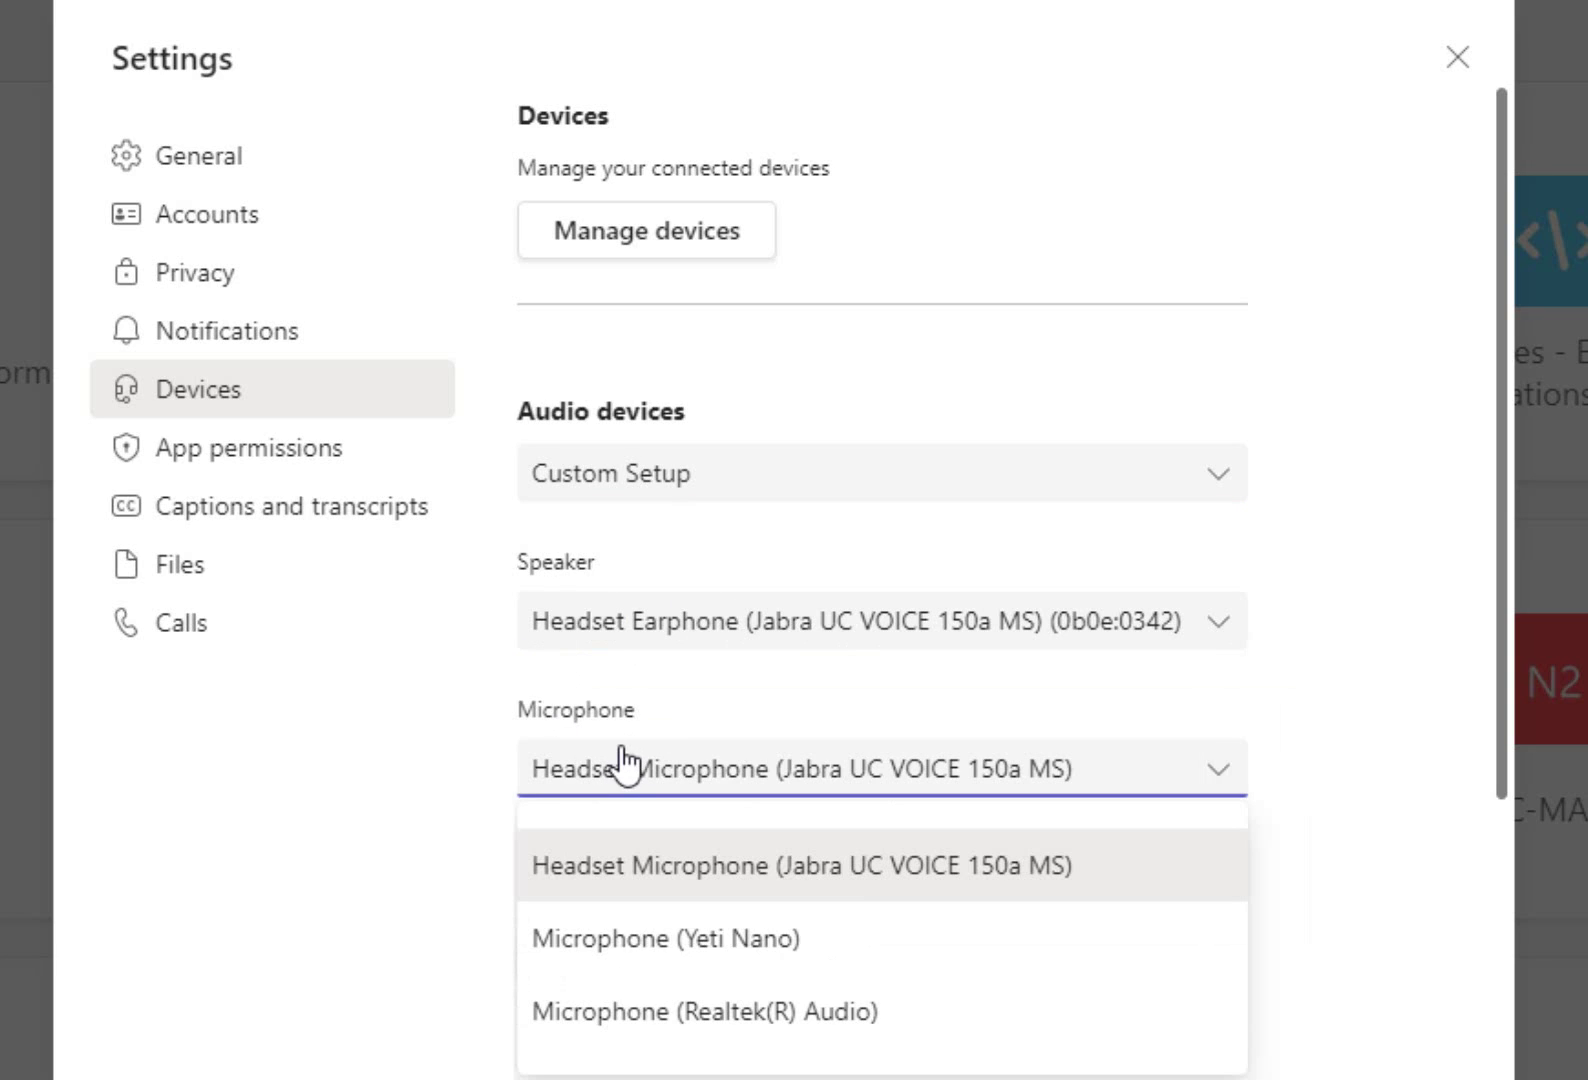
{"action": "left_click", "coordinate": [590, 962]}
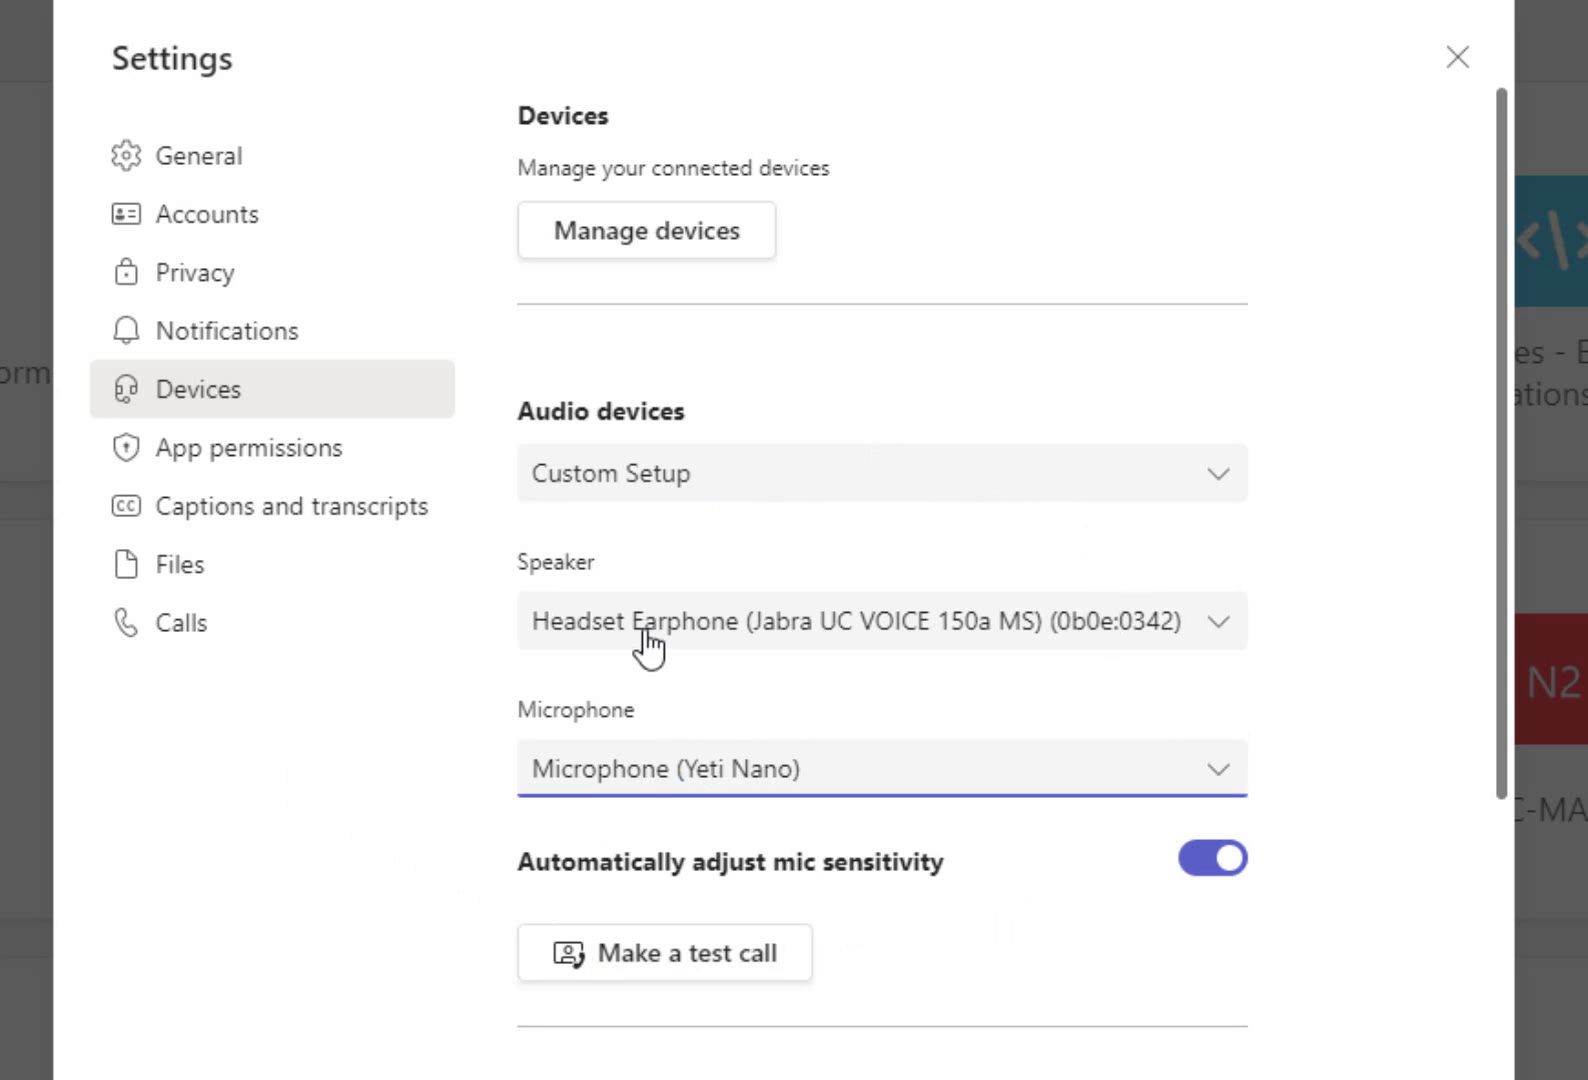
Switch the audio device from Custom Setup to Jabra UC VOICE 150a MS, and close the settings after reviewing the remaining device options
{"action": "left_click", "coordinate": [630, 503]}
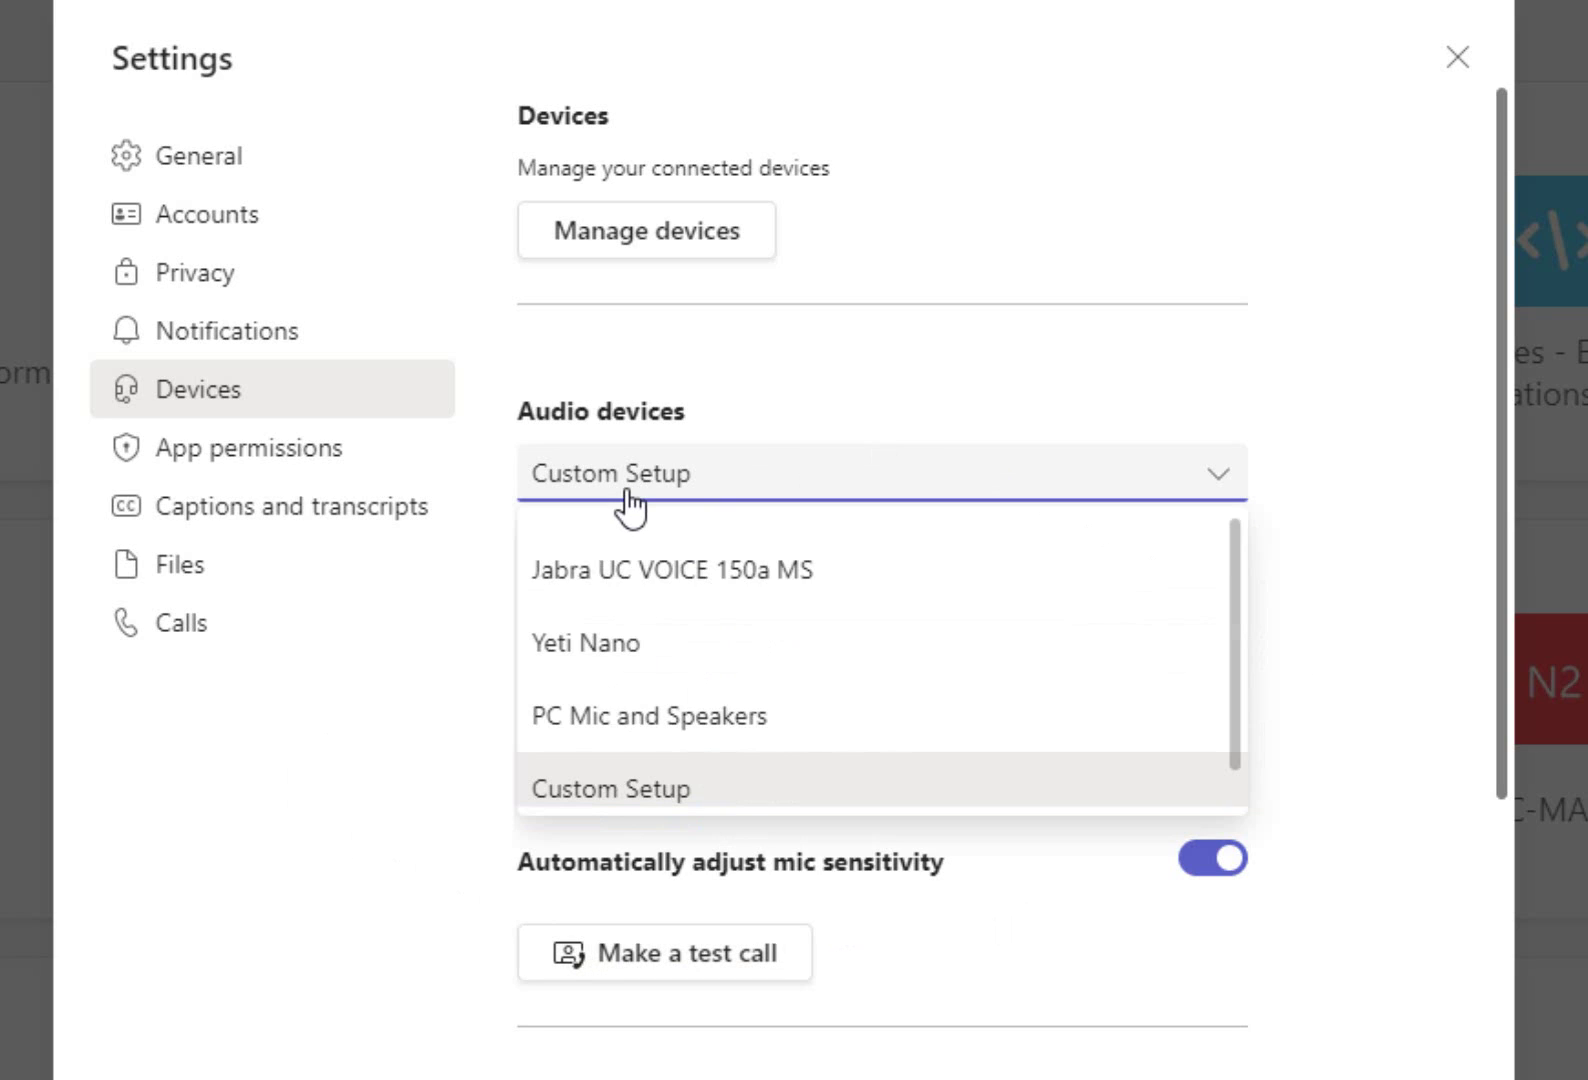
{"action": "left_click", "coordinate": [633, 572]}
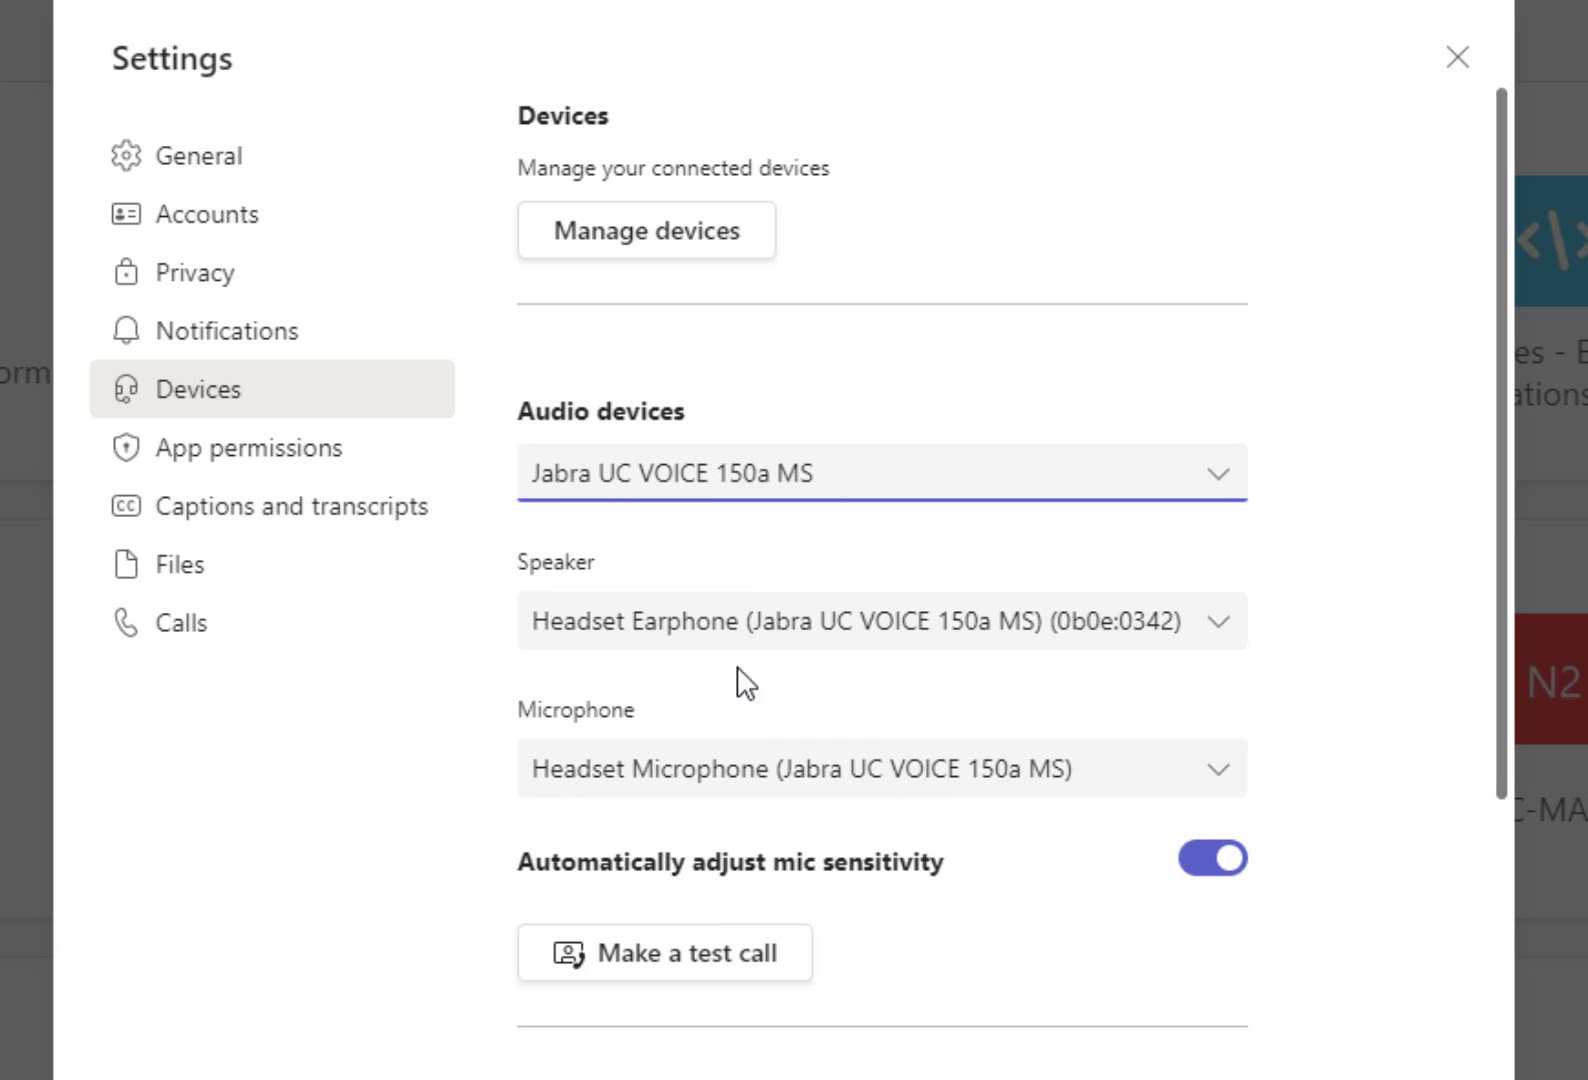
{"action": "scroll", "coordinate": [915, 980], "scroll_direction": "down", "scroll_amount": 3}
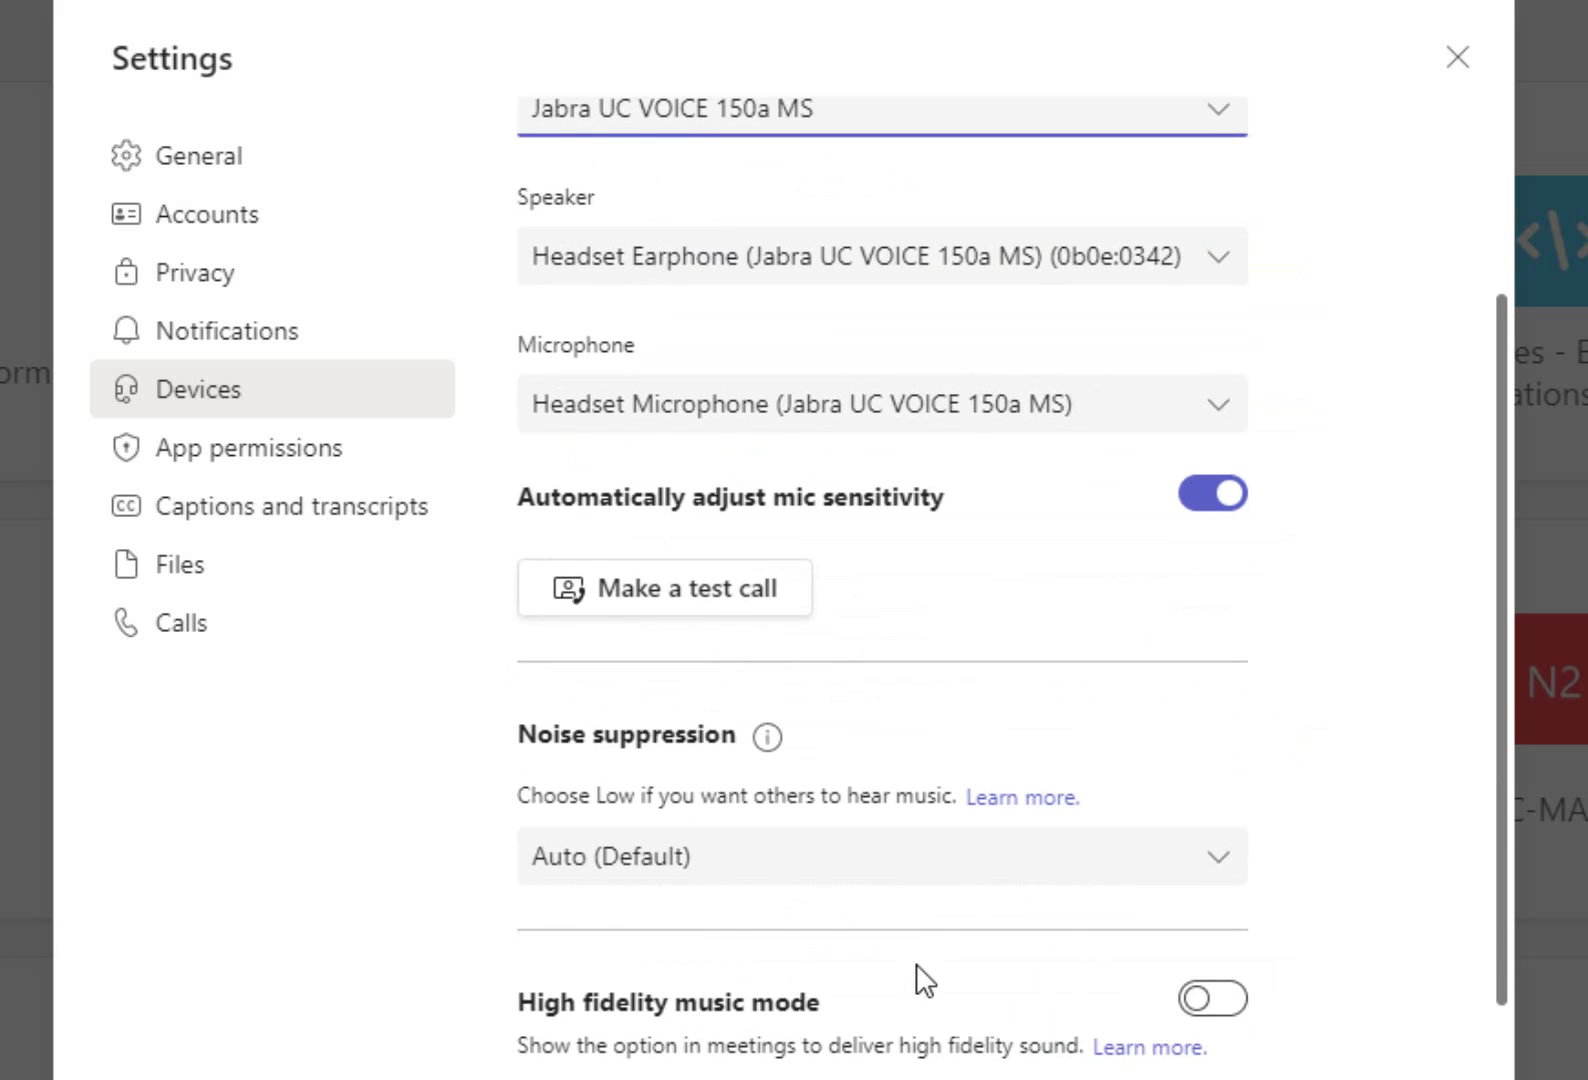
{"action": "scroll", "coordinate": [920, 980], "scroll_direction": "down", "scroll_amount": 5}
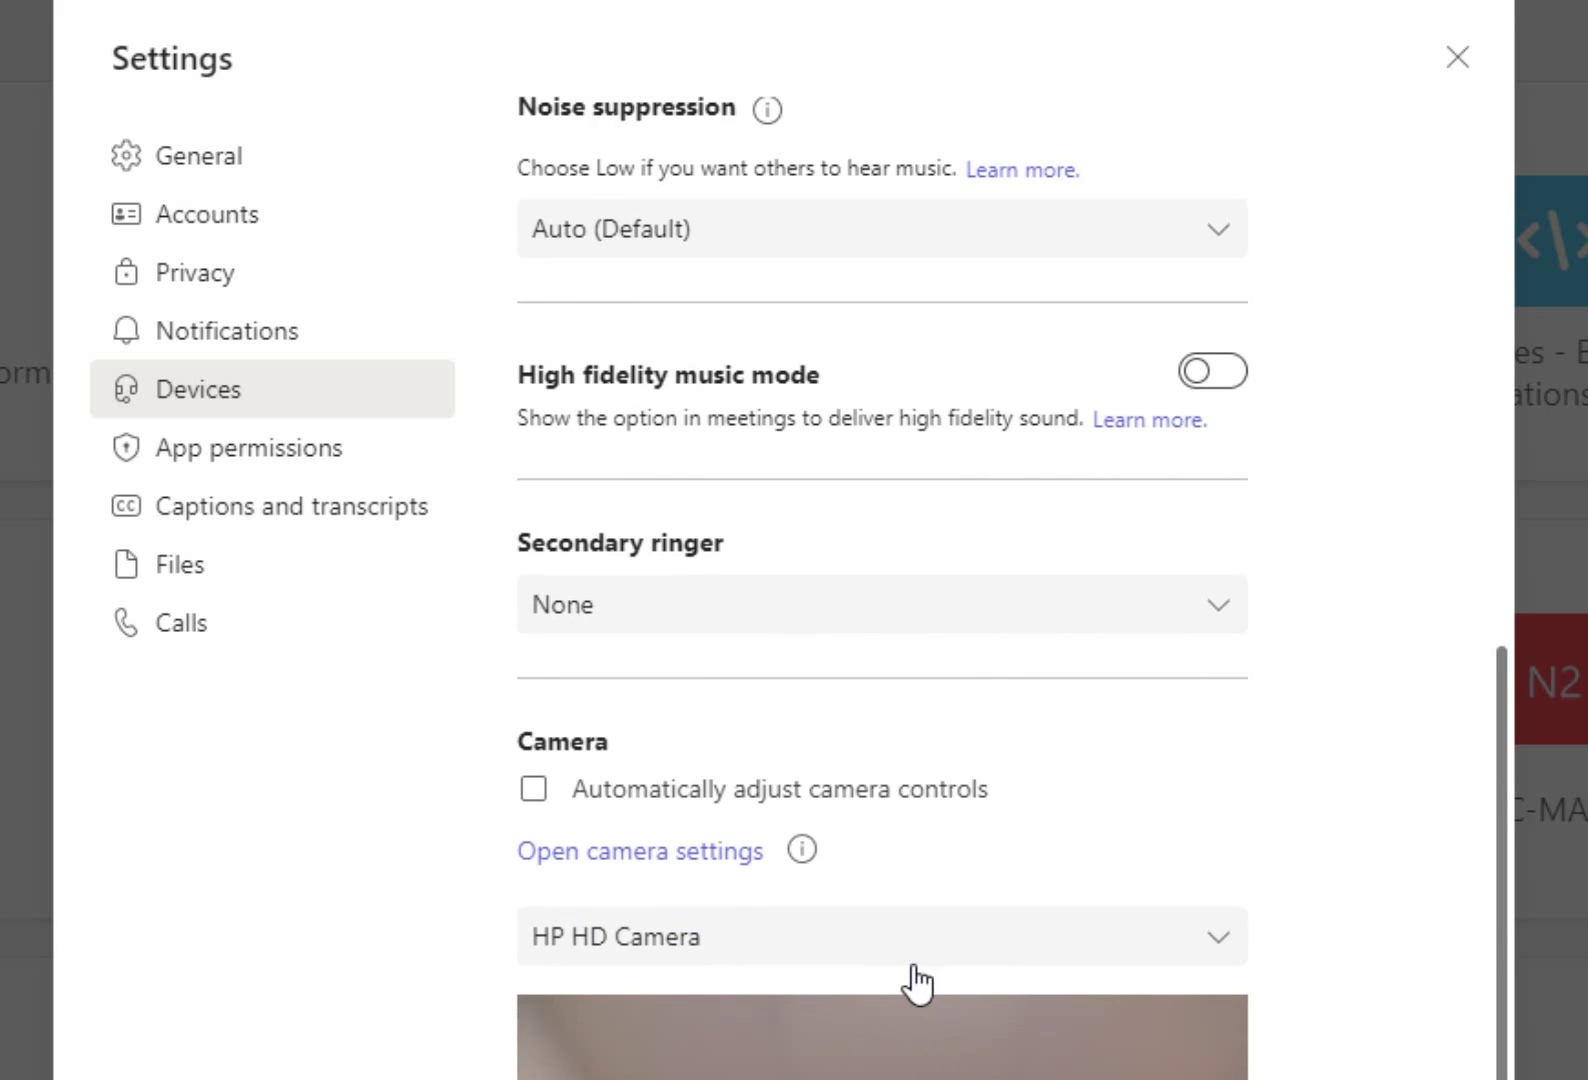
{"action": "scroll", "coordinate": [915, 980], "scroll_direction": "up", "scroll_amount": 4}
{"action": "scroll", "coordinate": [914, 975], "scroll_direction": "up", "scroll_amount": 4}
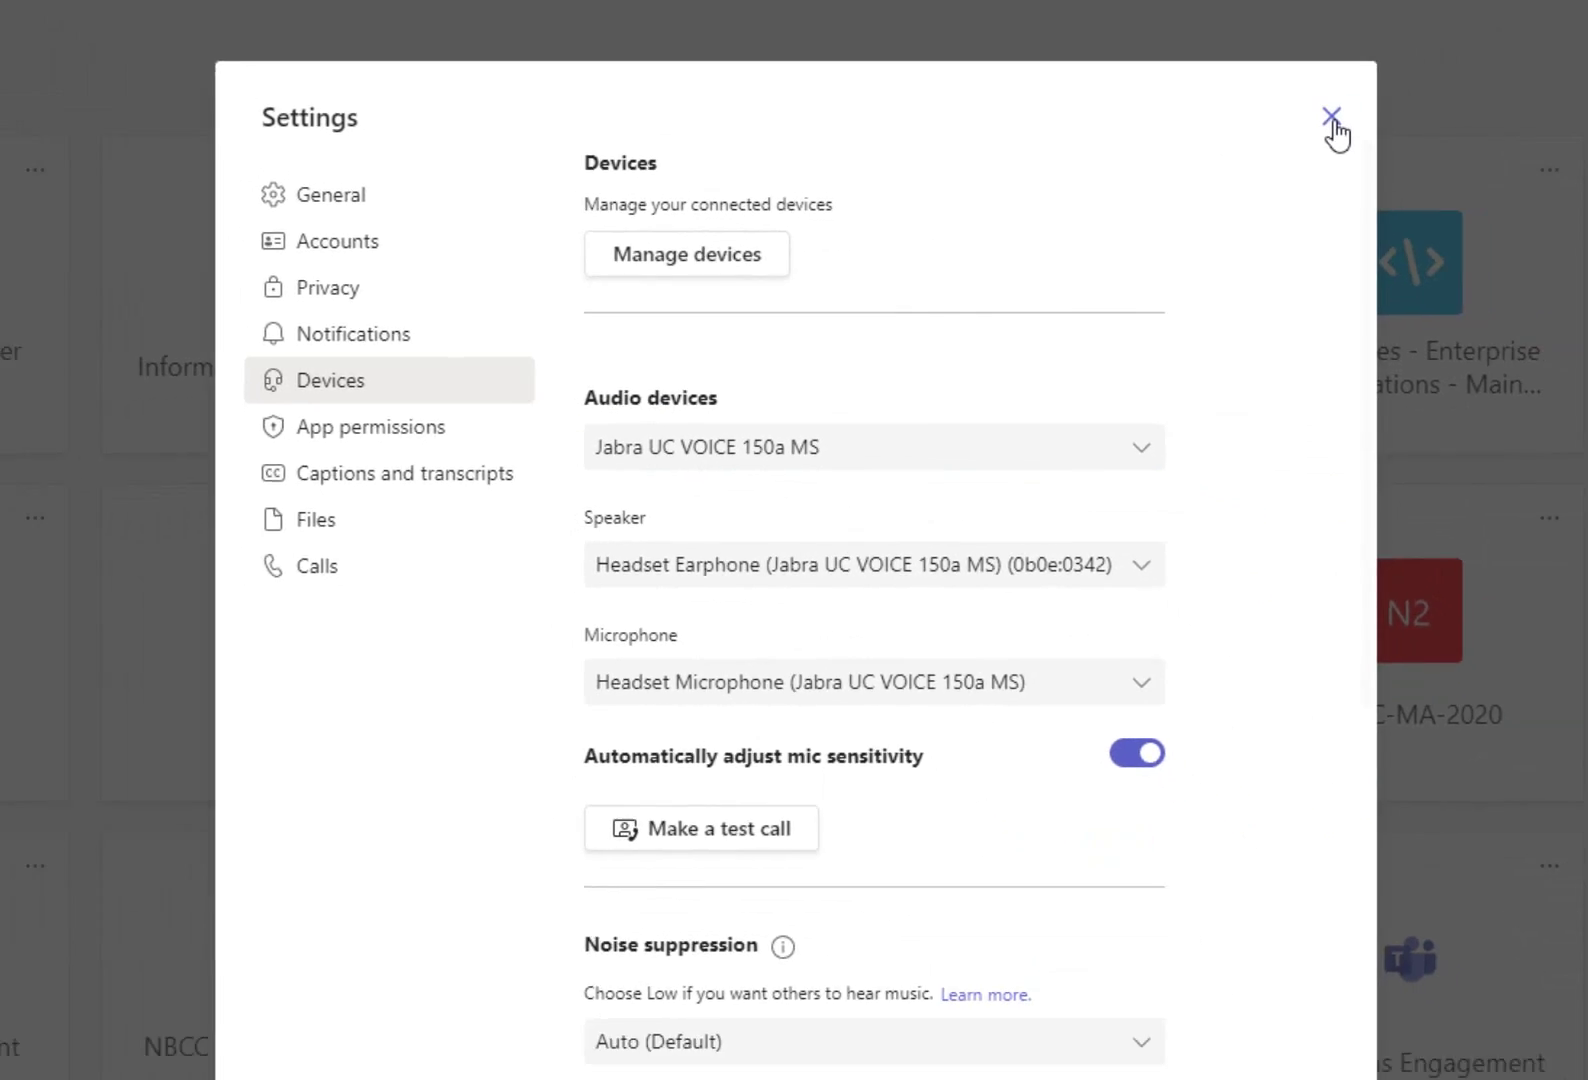
{"action": "left_click", "coordinate": [1458, 60]}
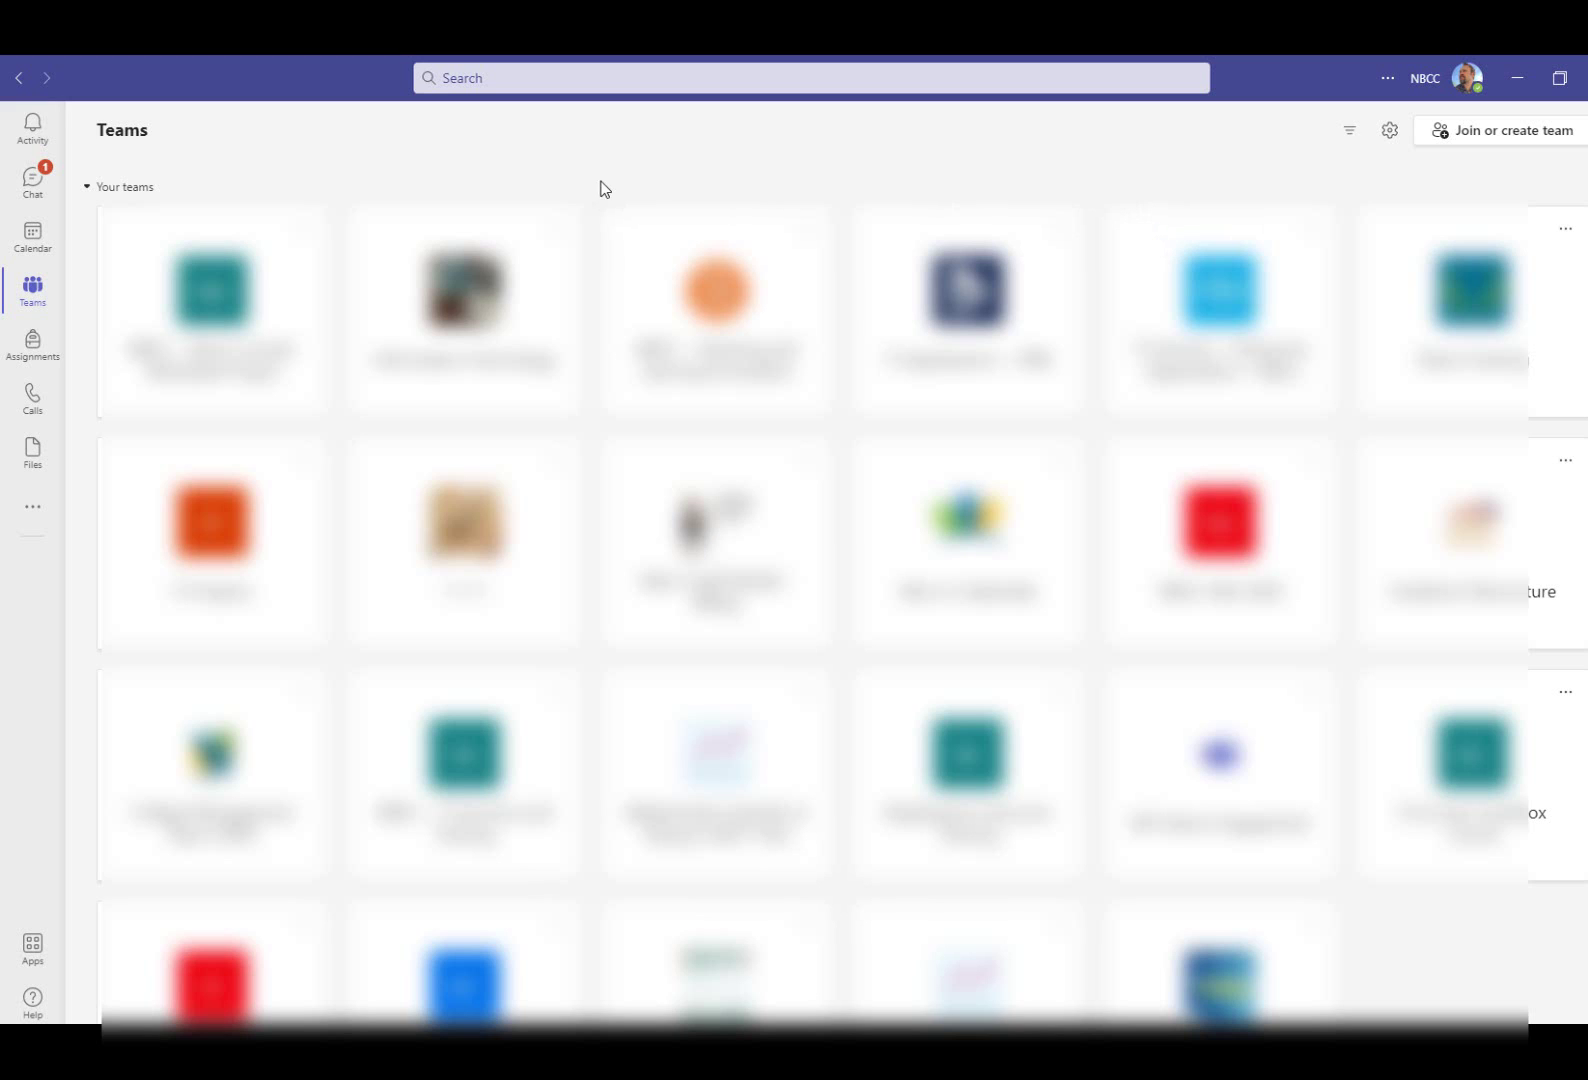
Start an instant meeting from the calendar, keeping the suggested meeting name
{"action": "left_click", "coordinate": [36, 247]}
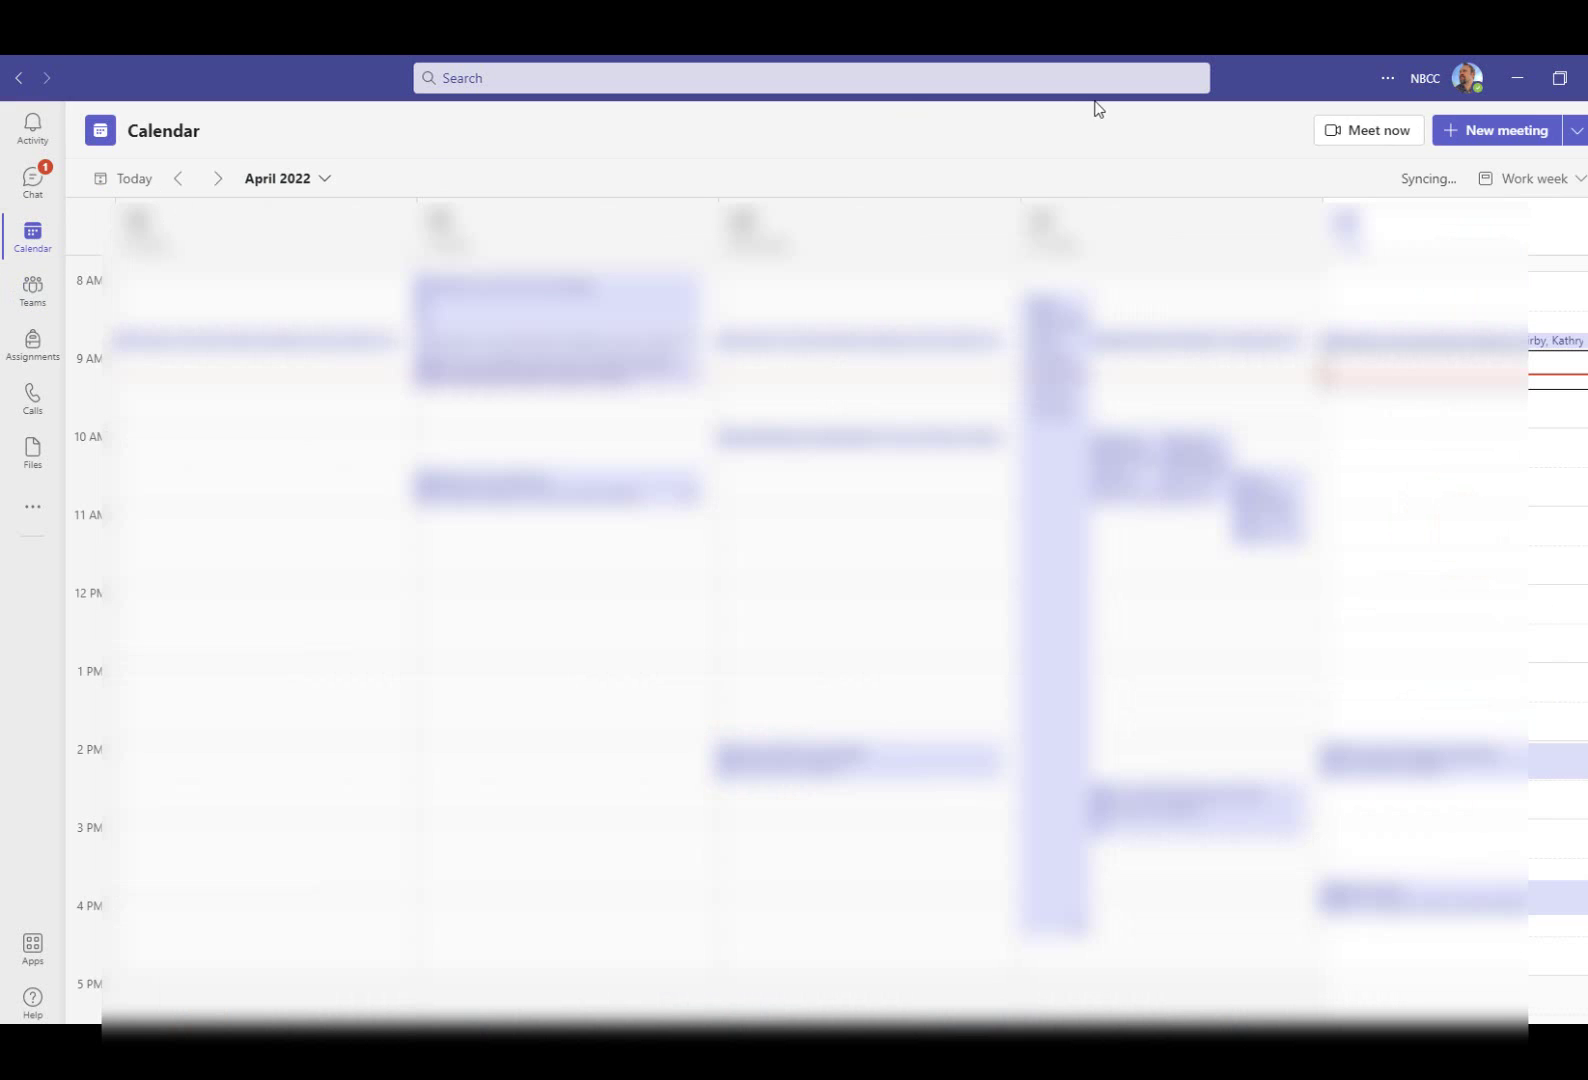
{"action": "left_click", "coordinate": [1378, 130]}
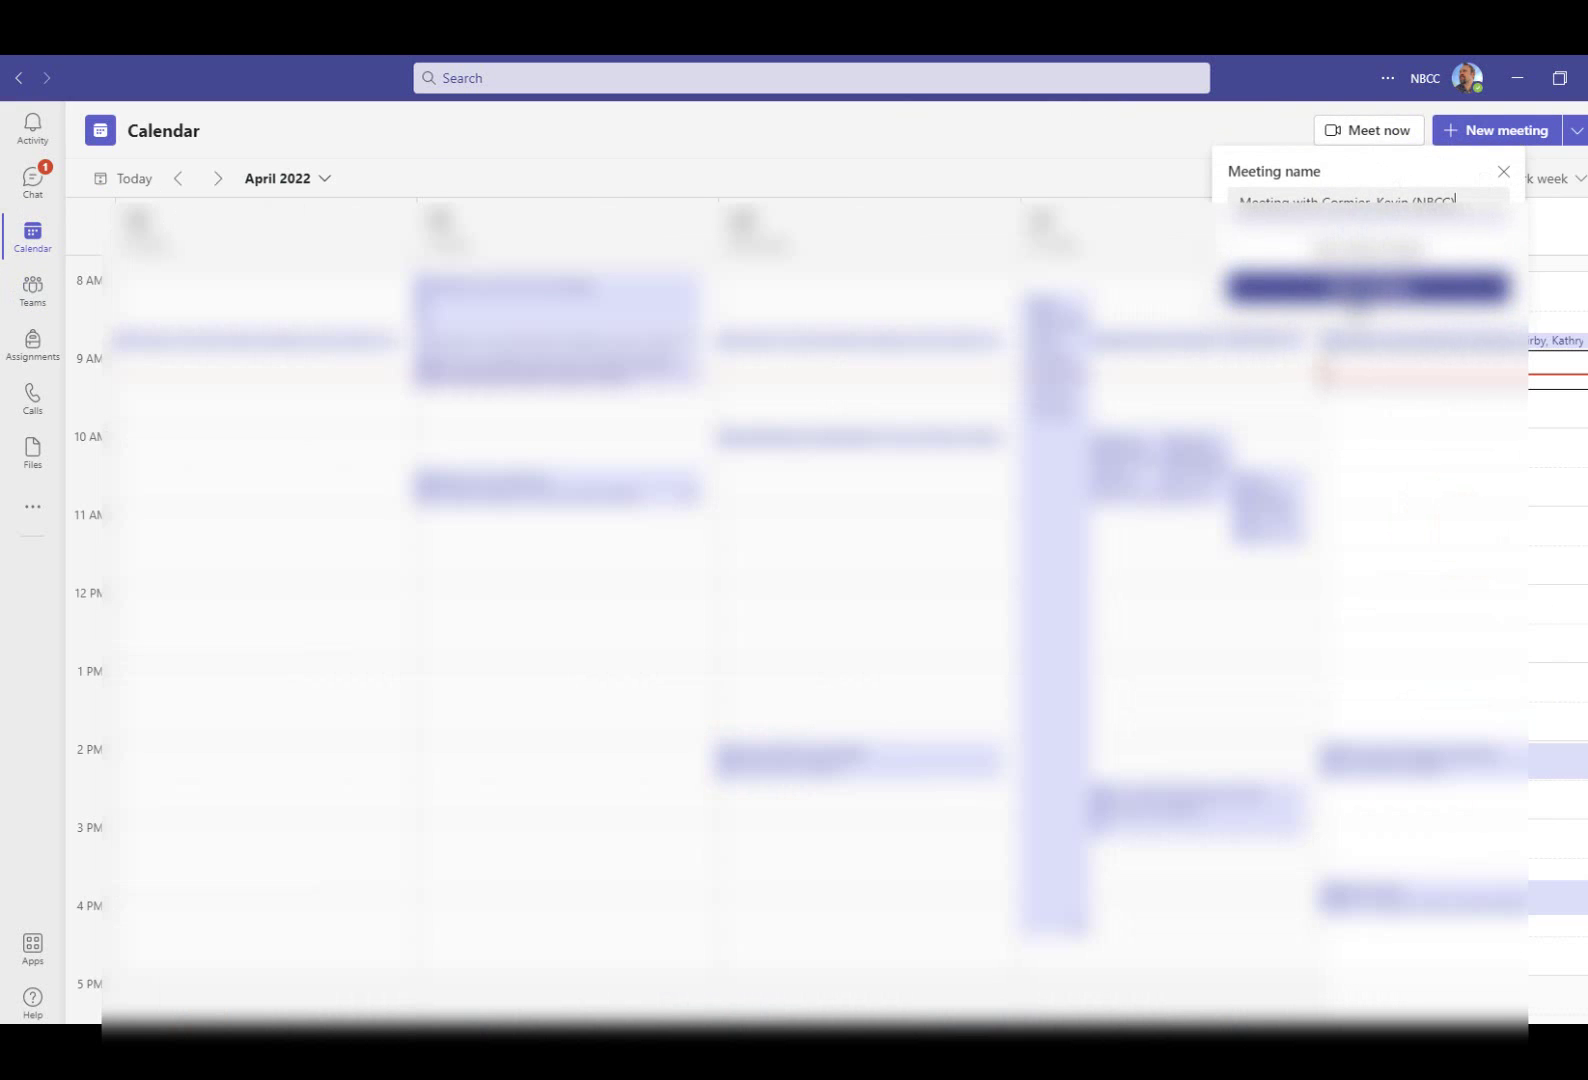
{"action": "key", "text": "Escape"}
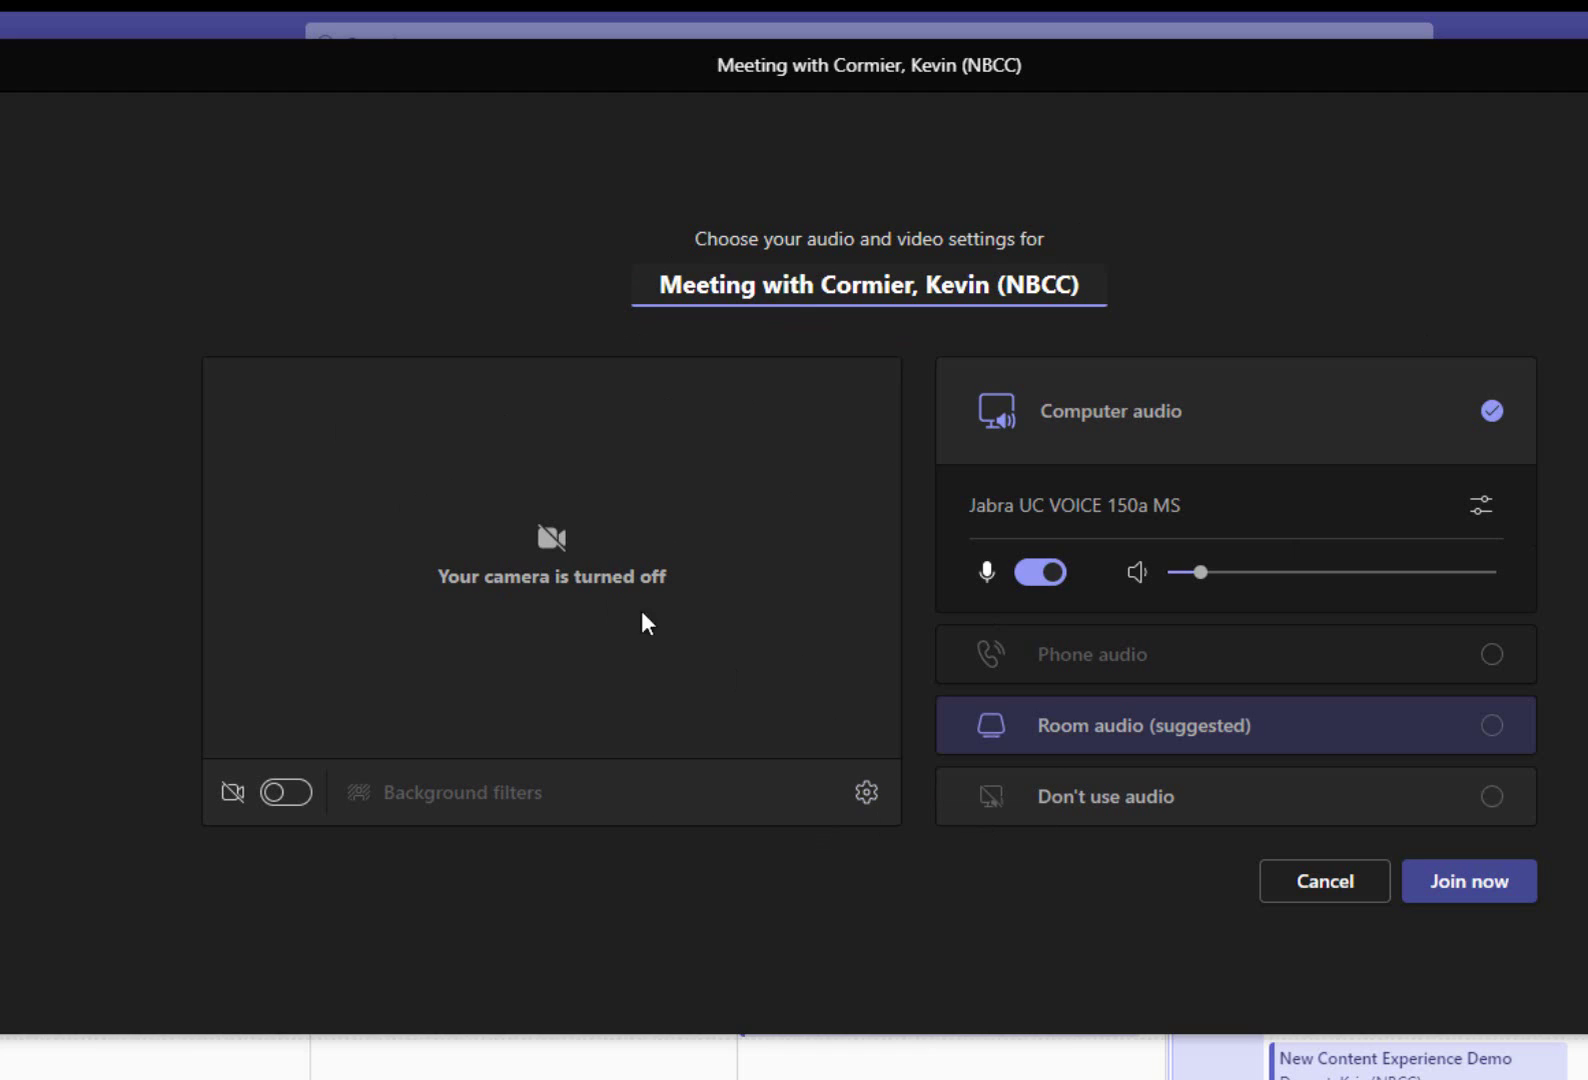
In the pre-join device settings, select the Jabra UC VOICE 150a MS headset for audio device, speaker and microphone, and close them
{"action": "left_click", "coordinate": [866, 795]}
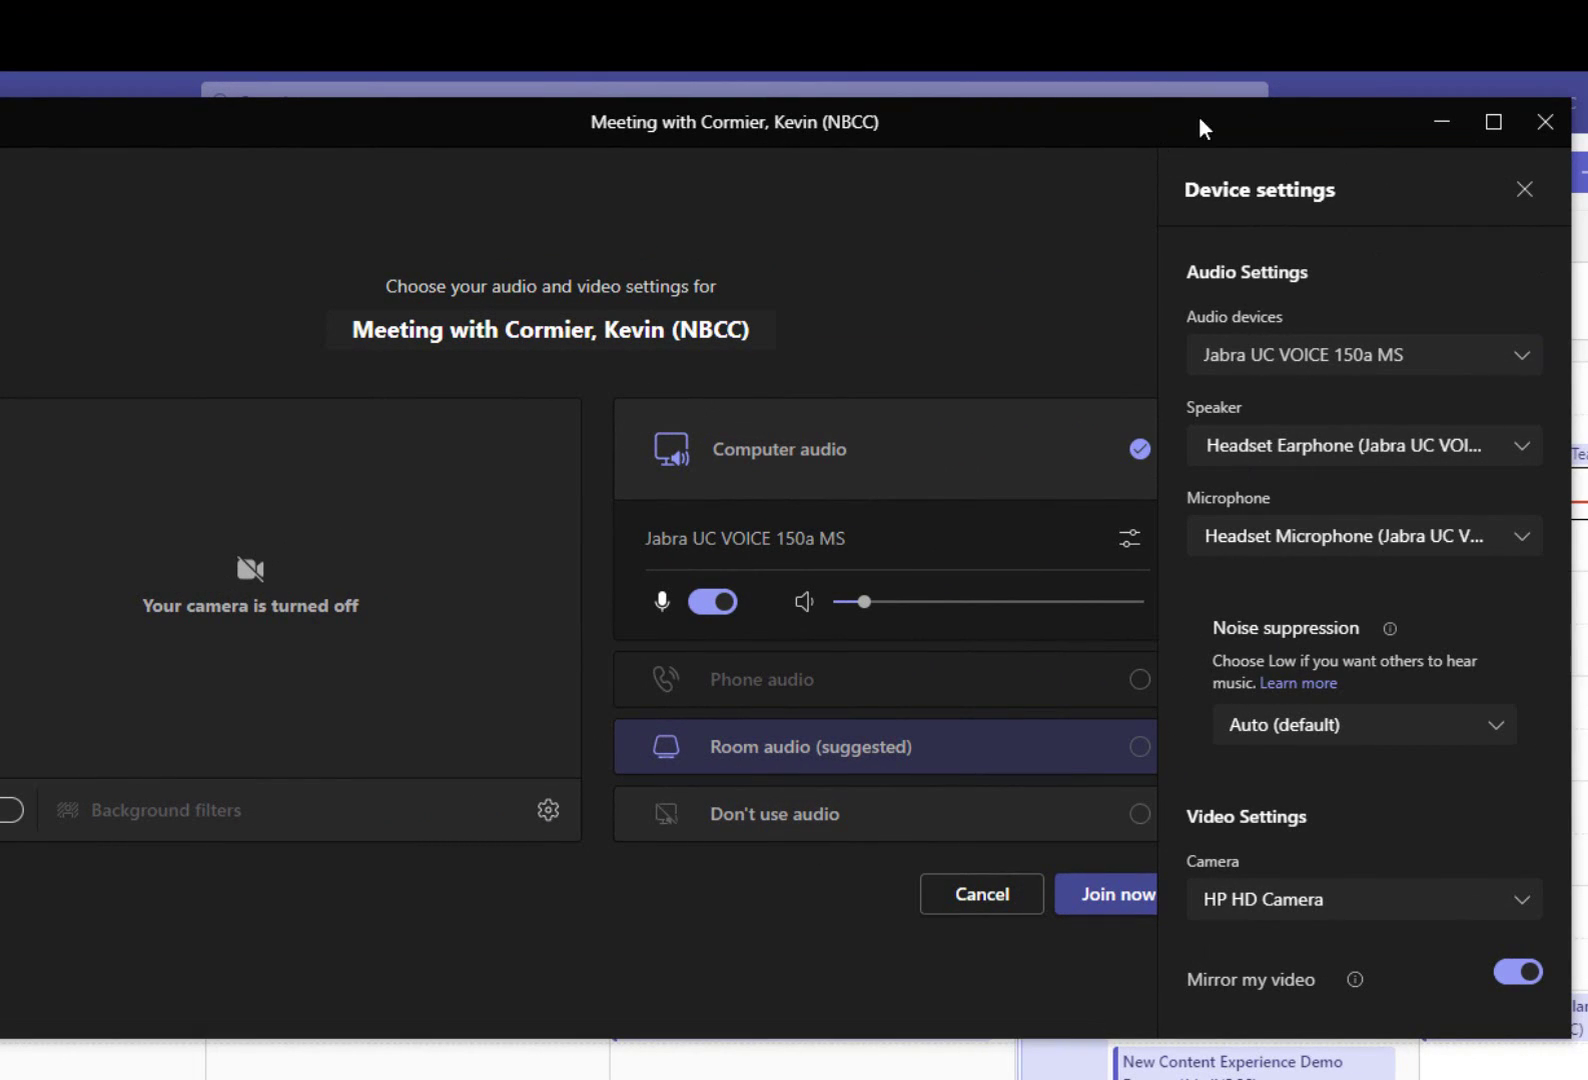
{"action": "left_click", "coordinate": [1270, 365]}
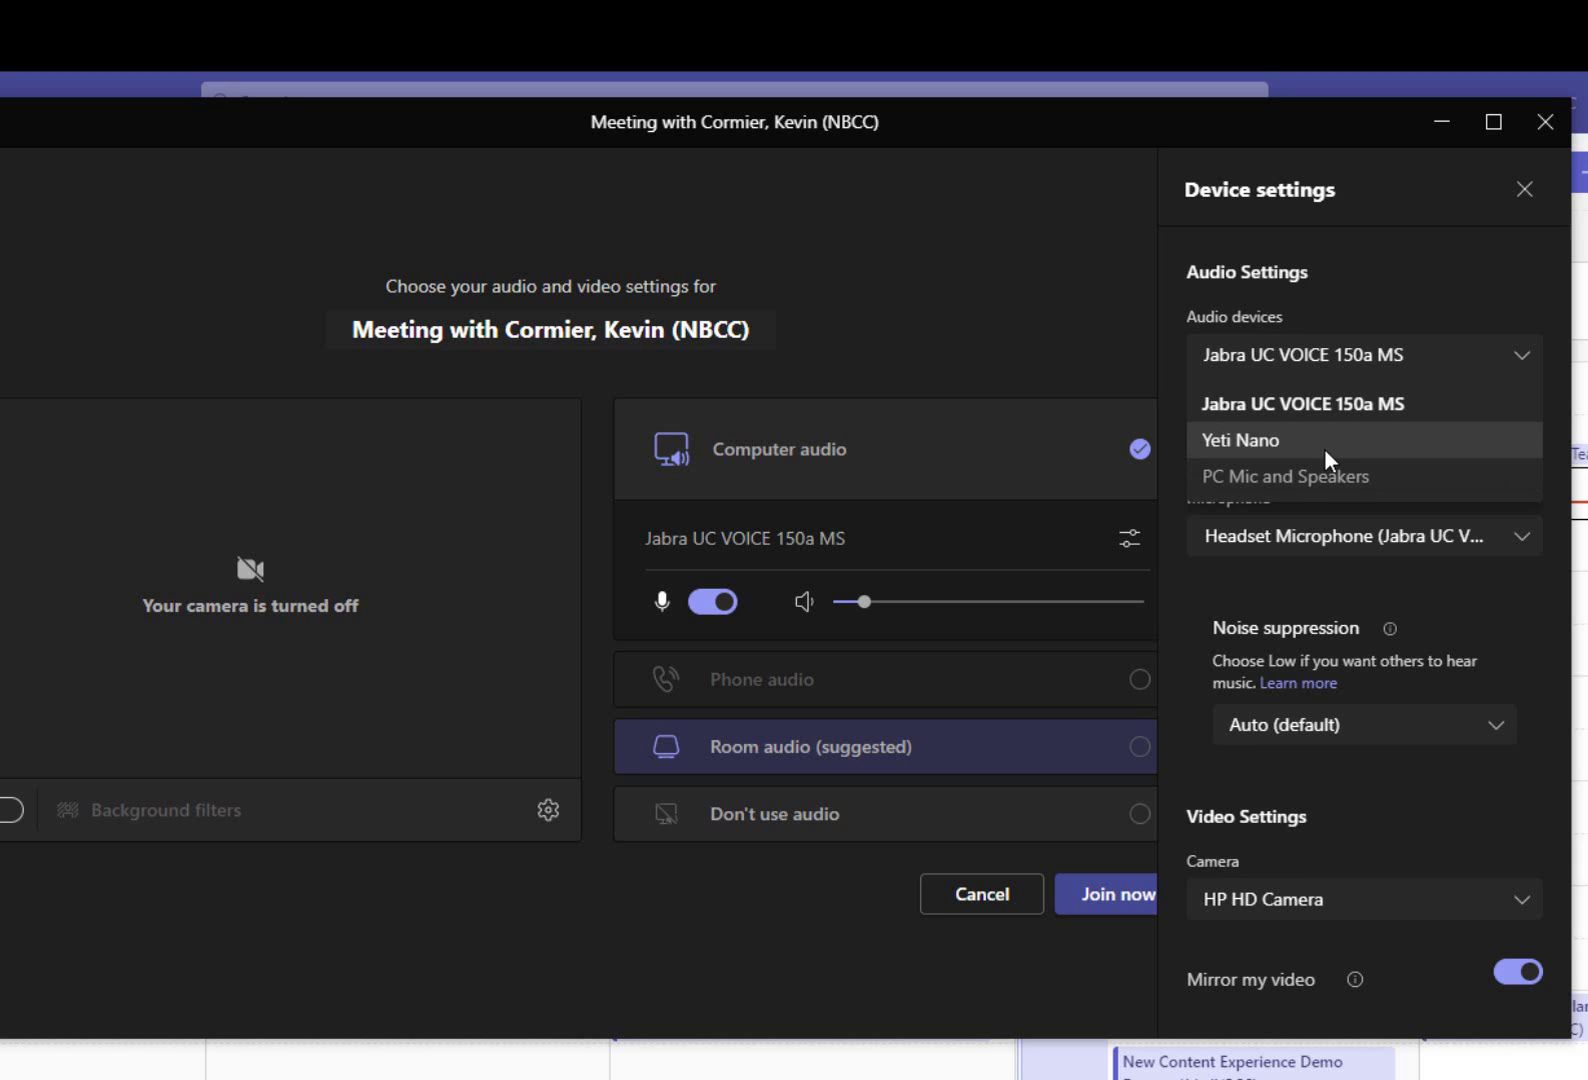
{"action": "left_click", "coordinate": [1296, 405]}
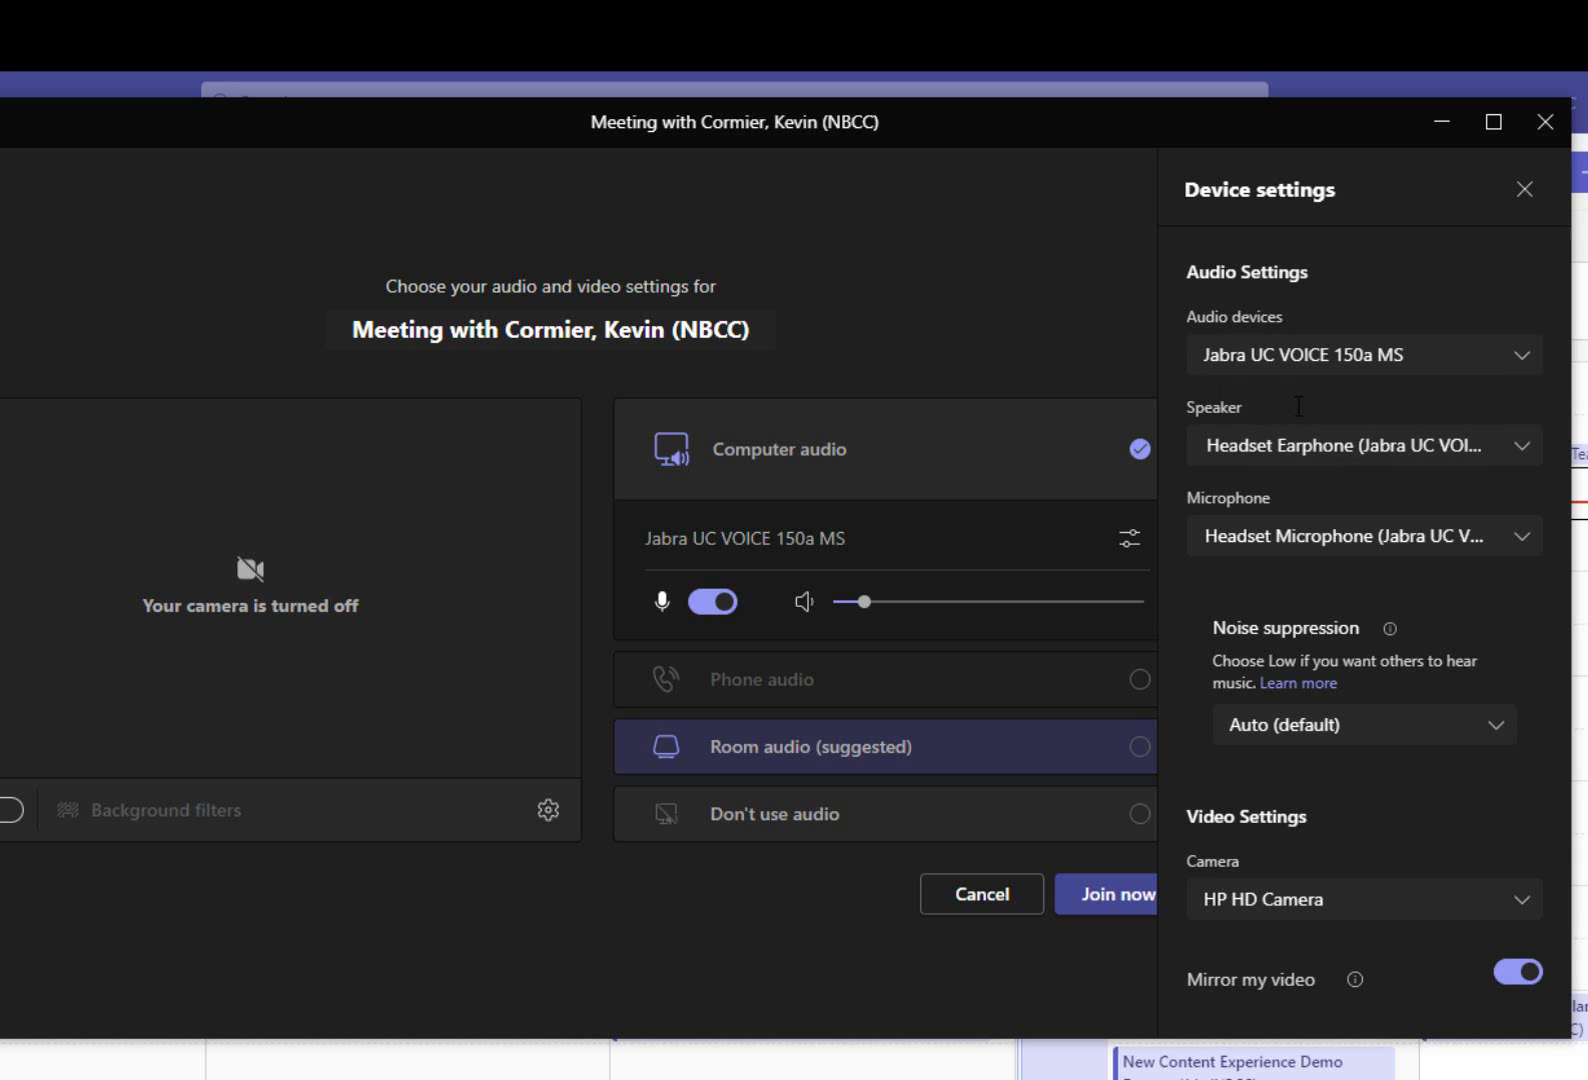
{"action": "left_click", "coordinate": [1272, 450]}
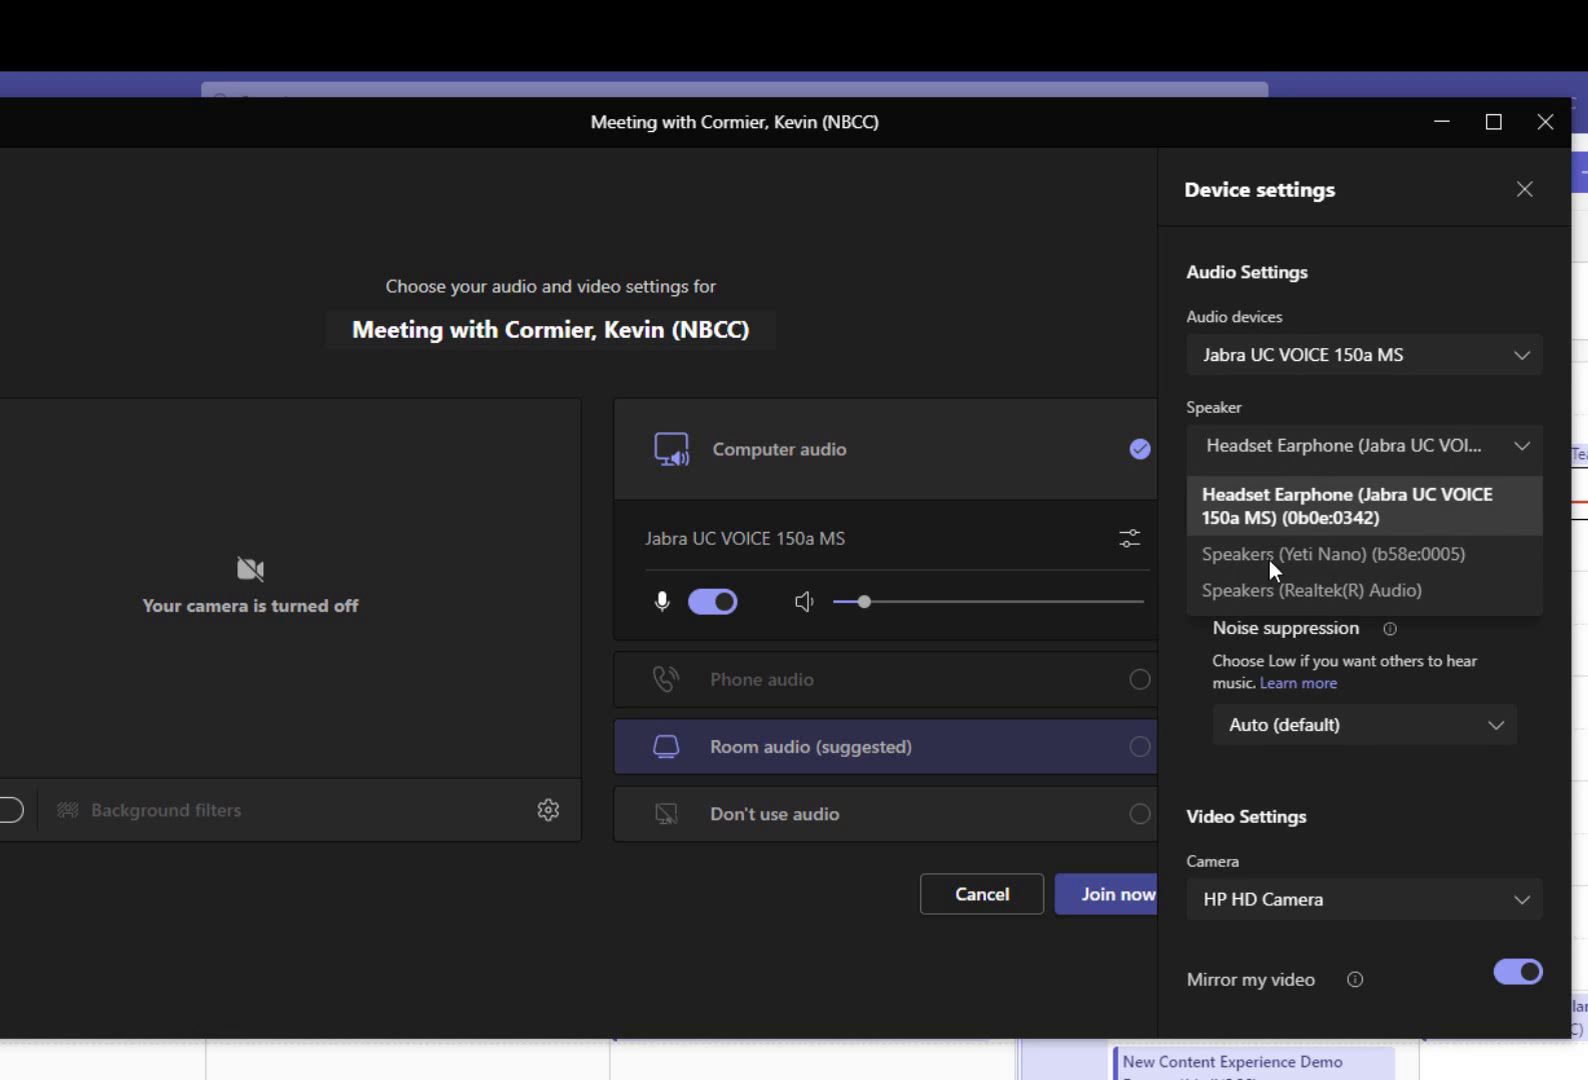
{"action": "left_click", "coordinate": [1278, 497]}
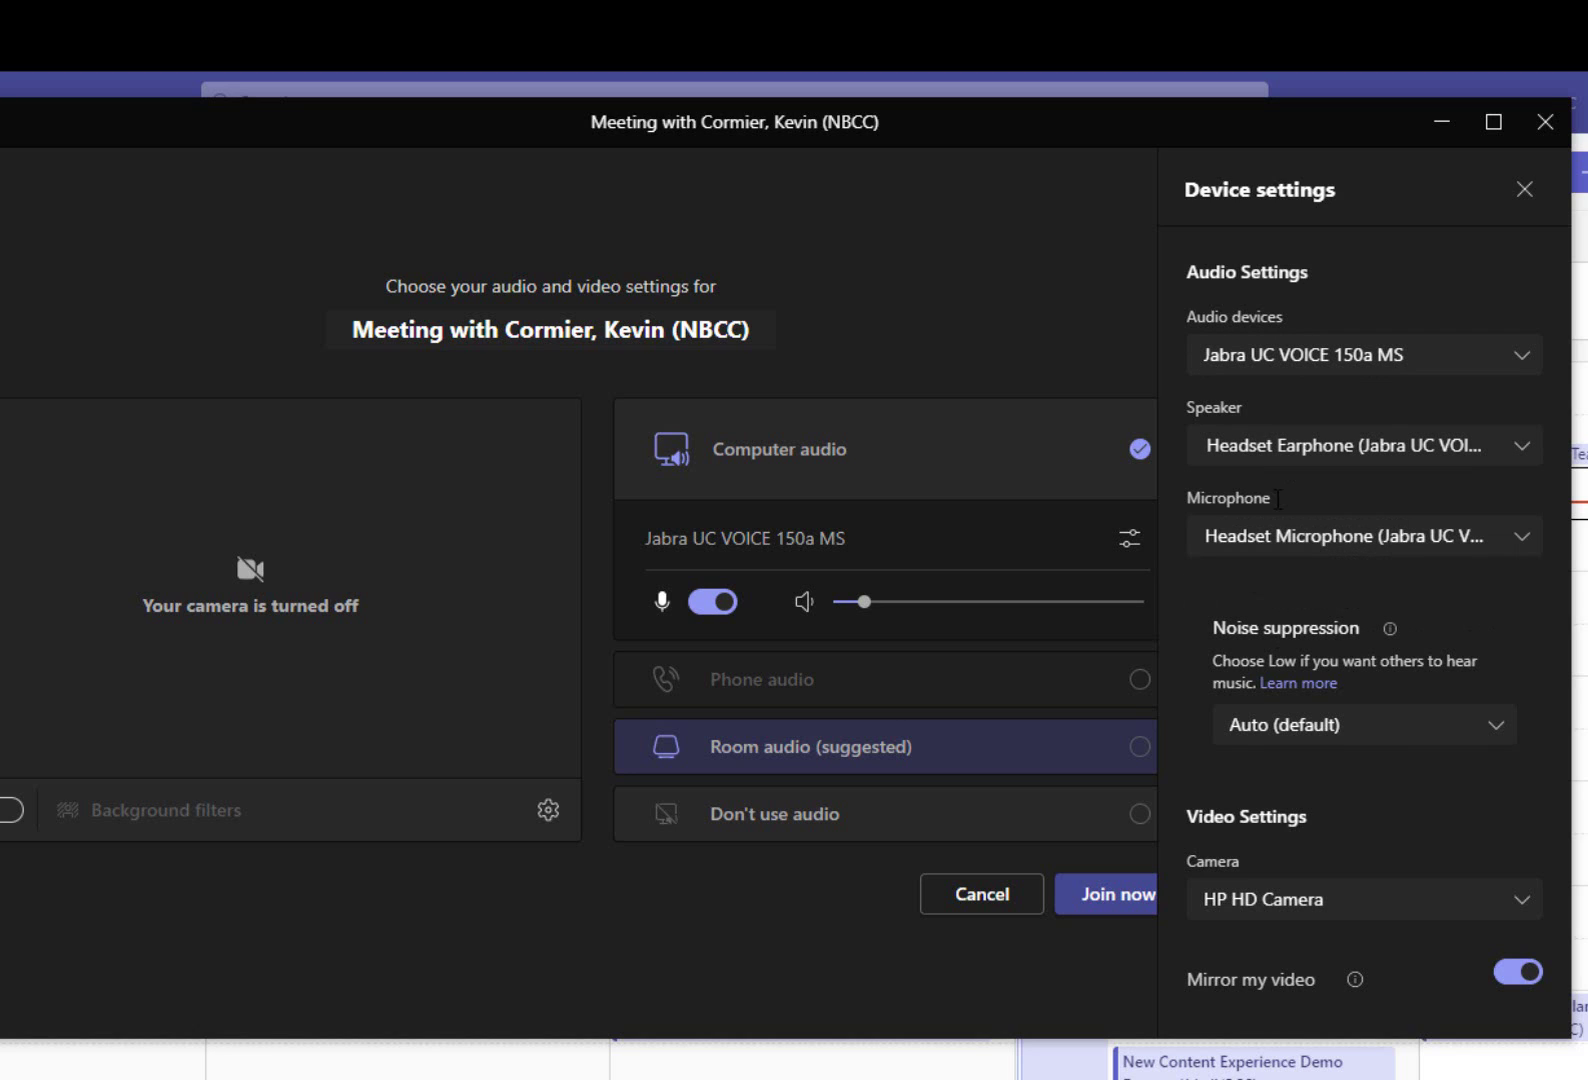
{"action": "left_click", "coordinate": [1215, 540]}
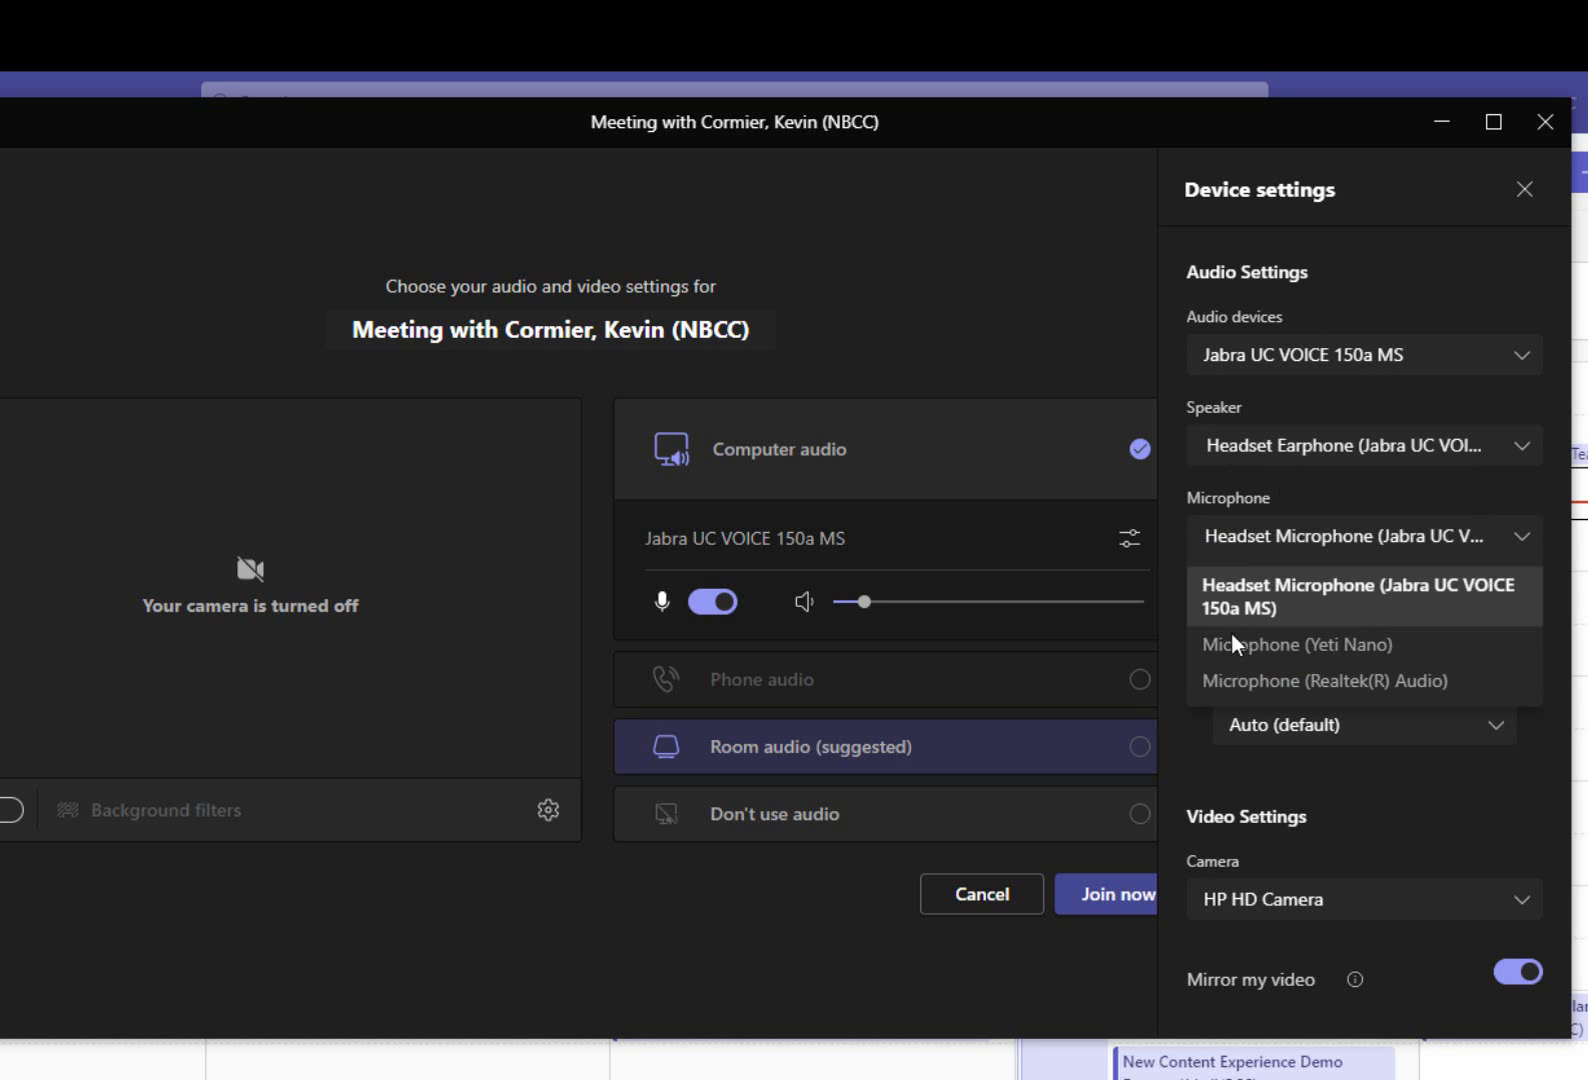
{"action": "left_click", "coordinate": [1252, 592]}
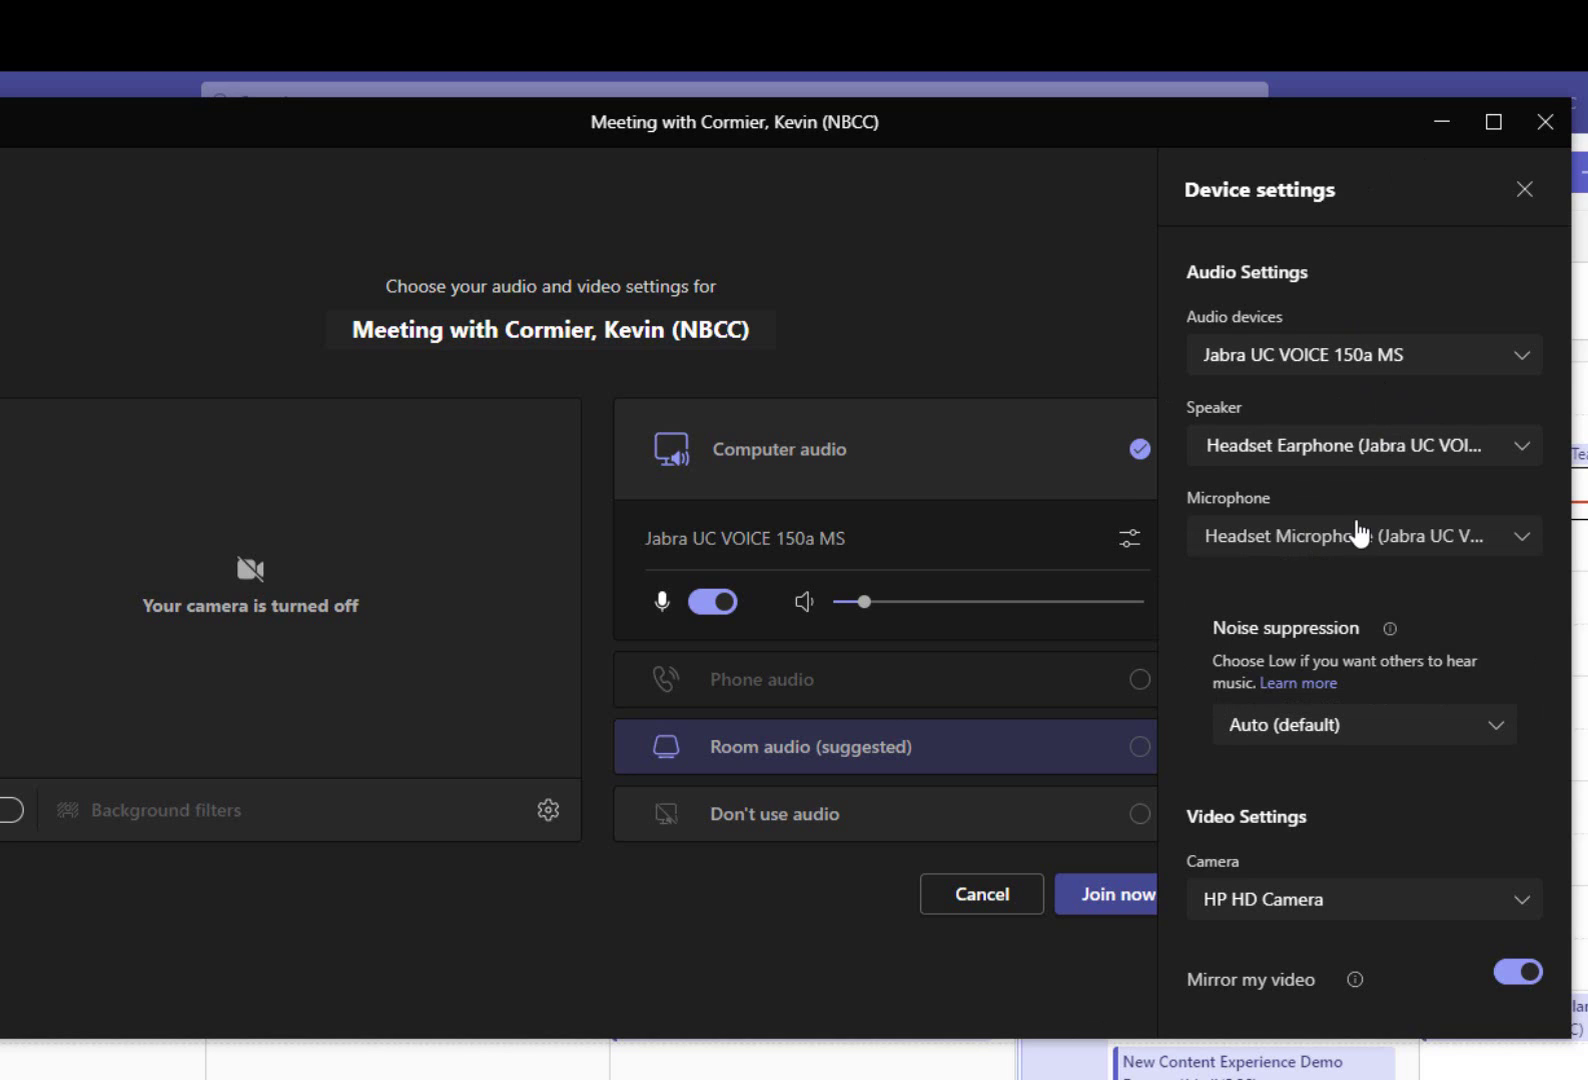
{"action": "left_click", "coordinate": [1524, 190]}
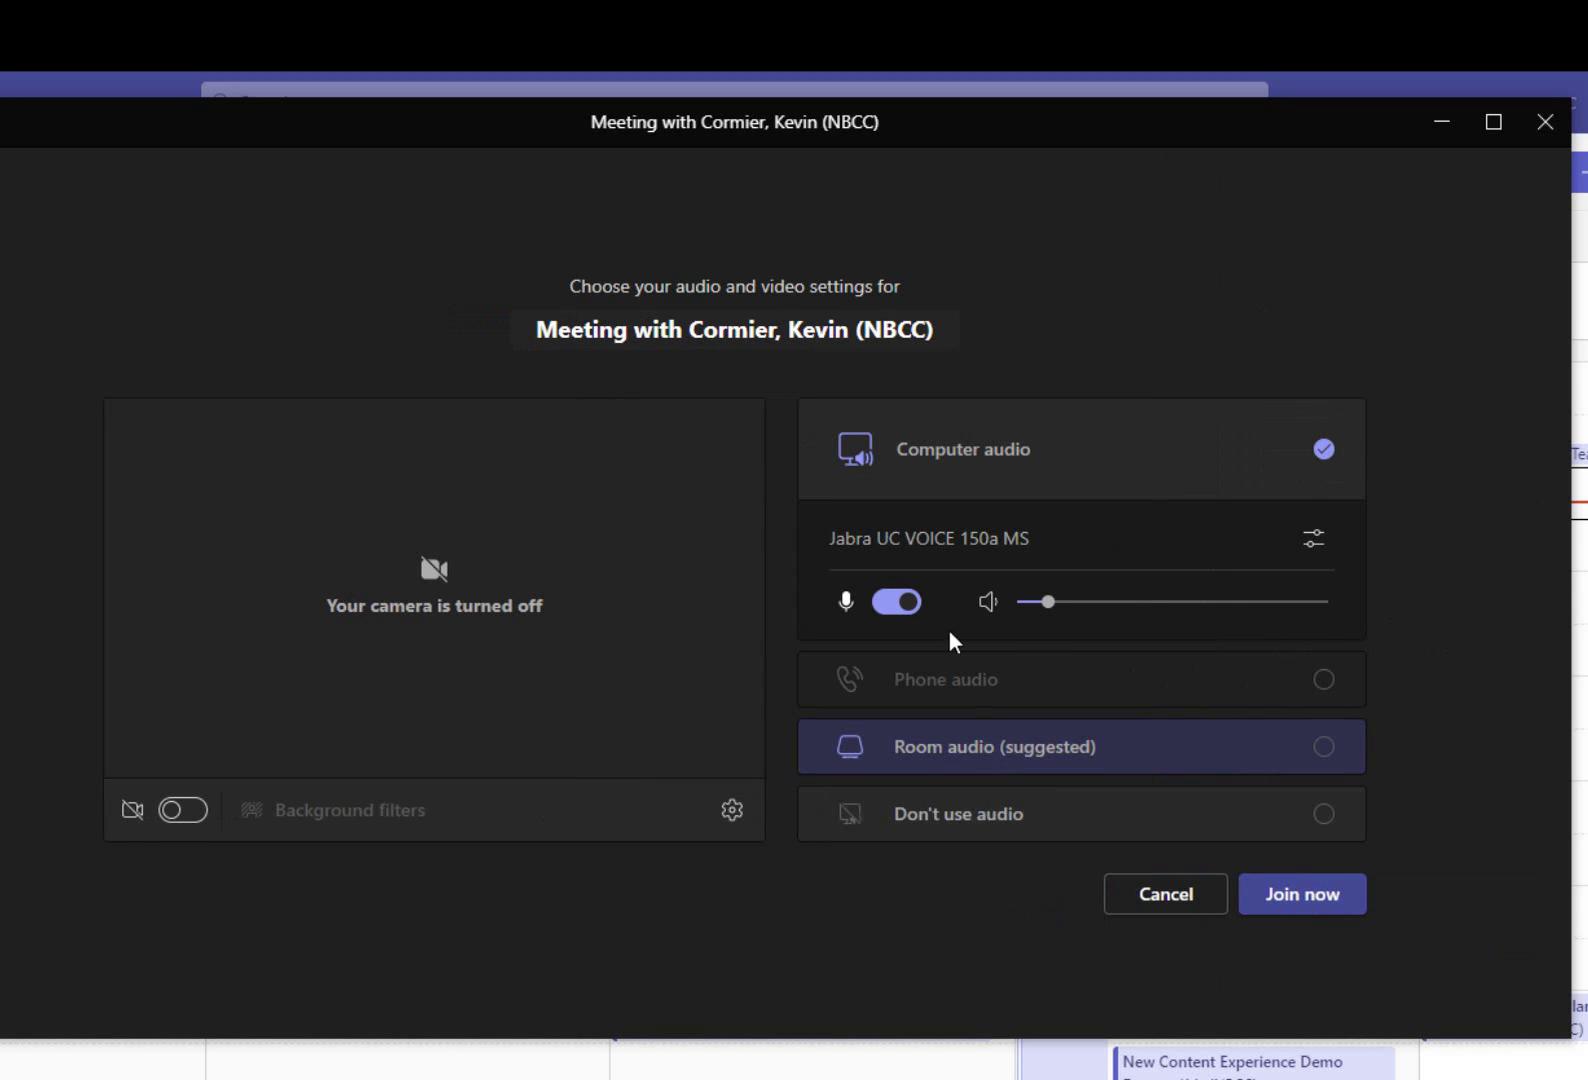
Join the meeting with the microphone turned off and dismiss the invitation dialog
{"action": "left_click", "coordinate": [888, 603]}
{"action": "left_click", "coordinate": [1294, 899]}
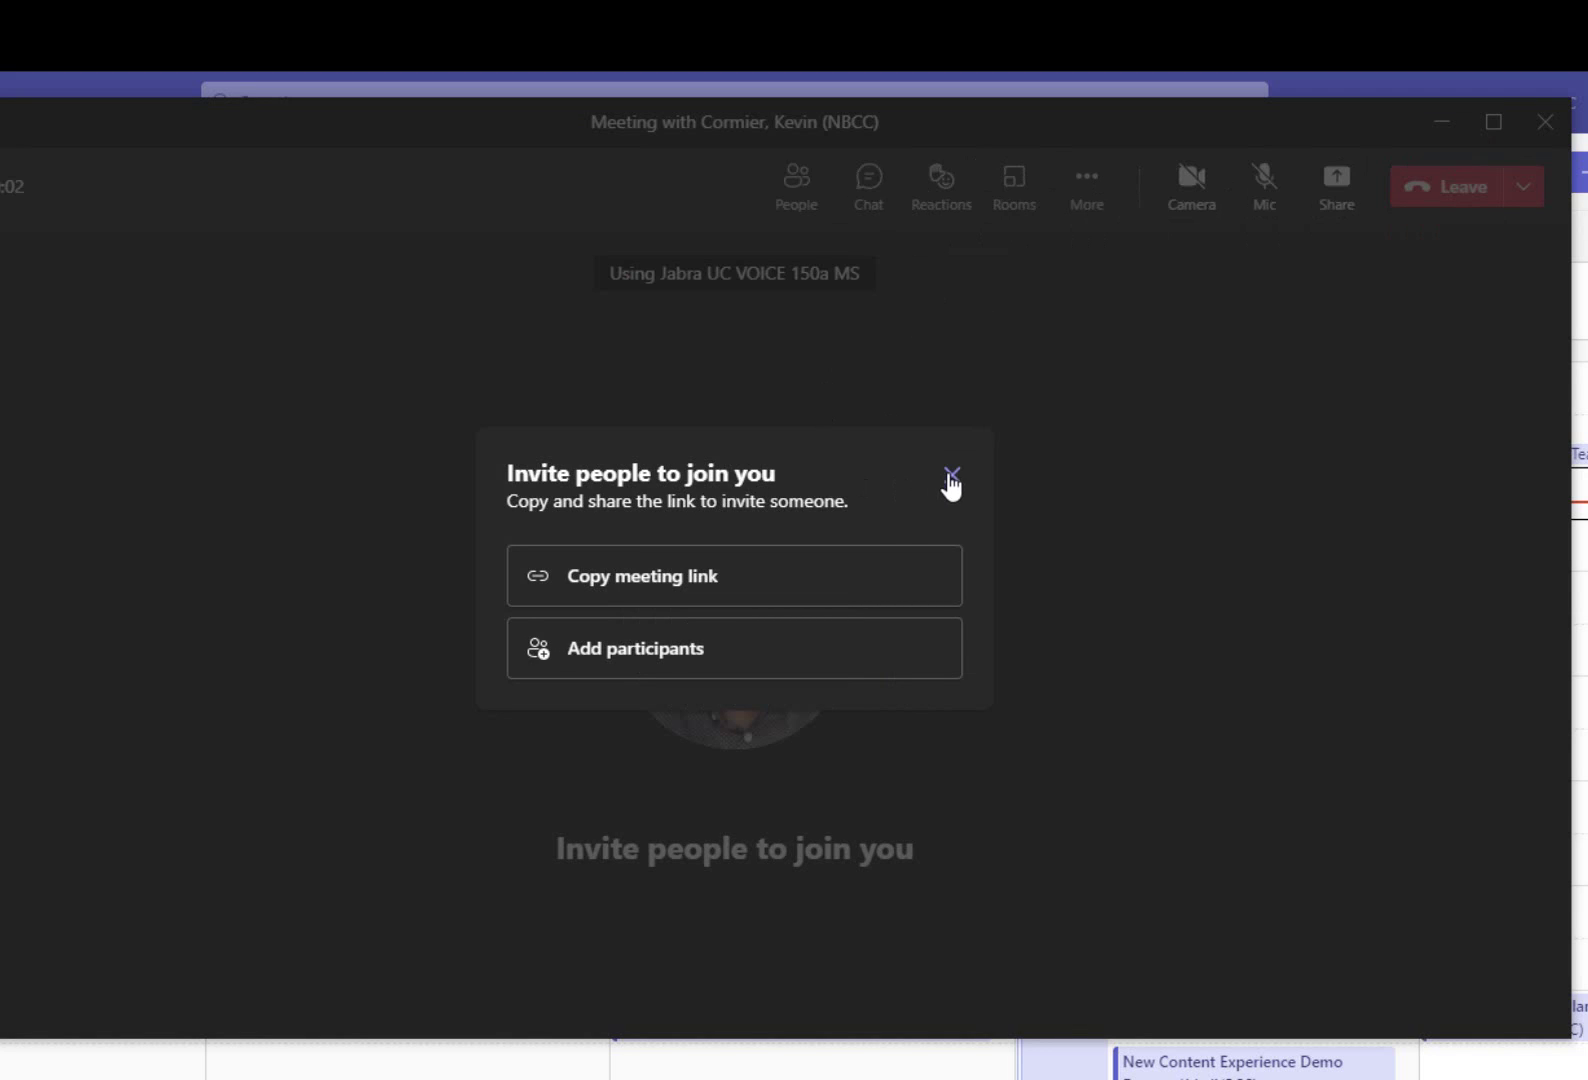
{"action": "left_click", "coordinate": [952, 475]}
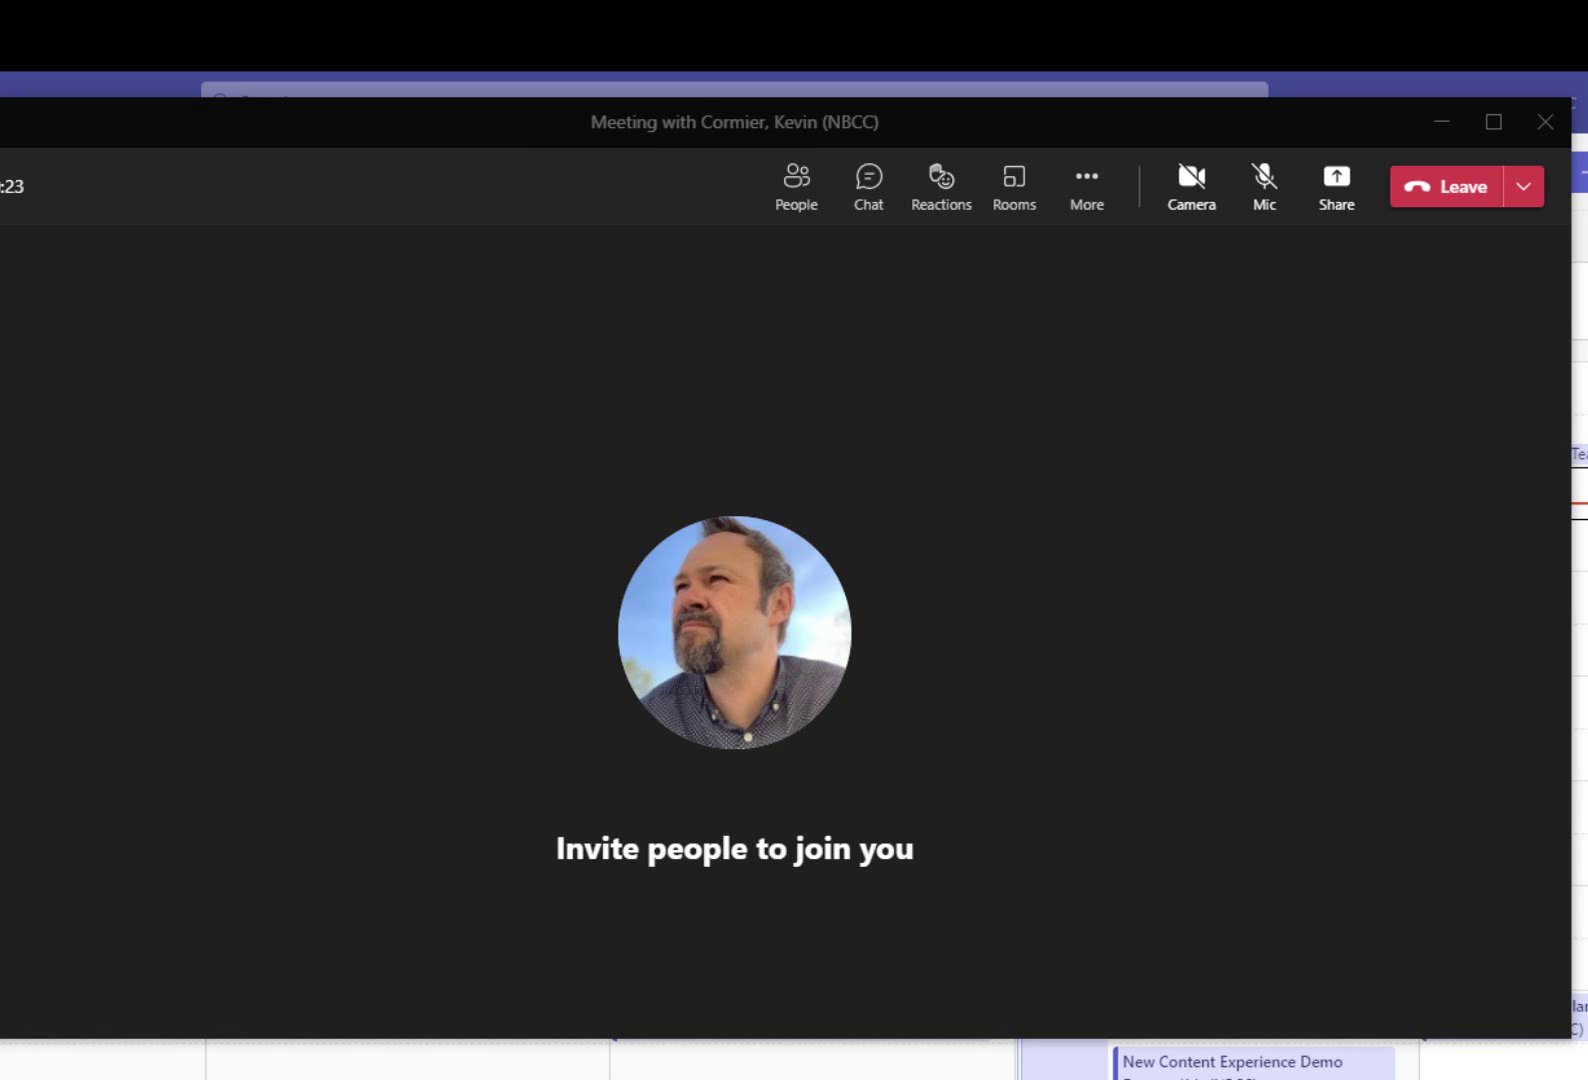
Open the device settings inside the meeting and keep Jabra UC VOICE 150a MS as the audio device
{"action": "left_click", "coordinate": [1087, 186]}
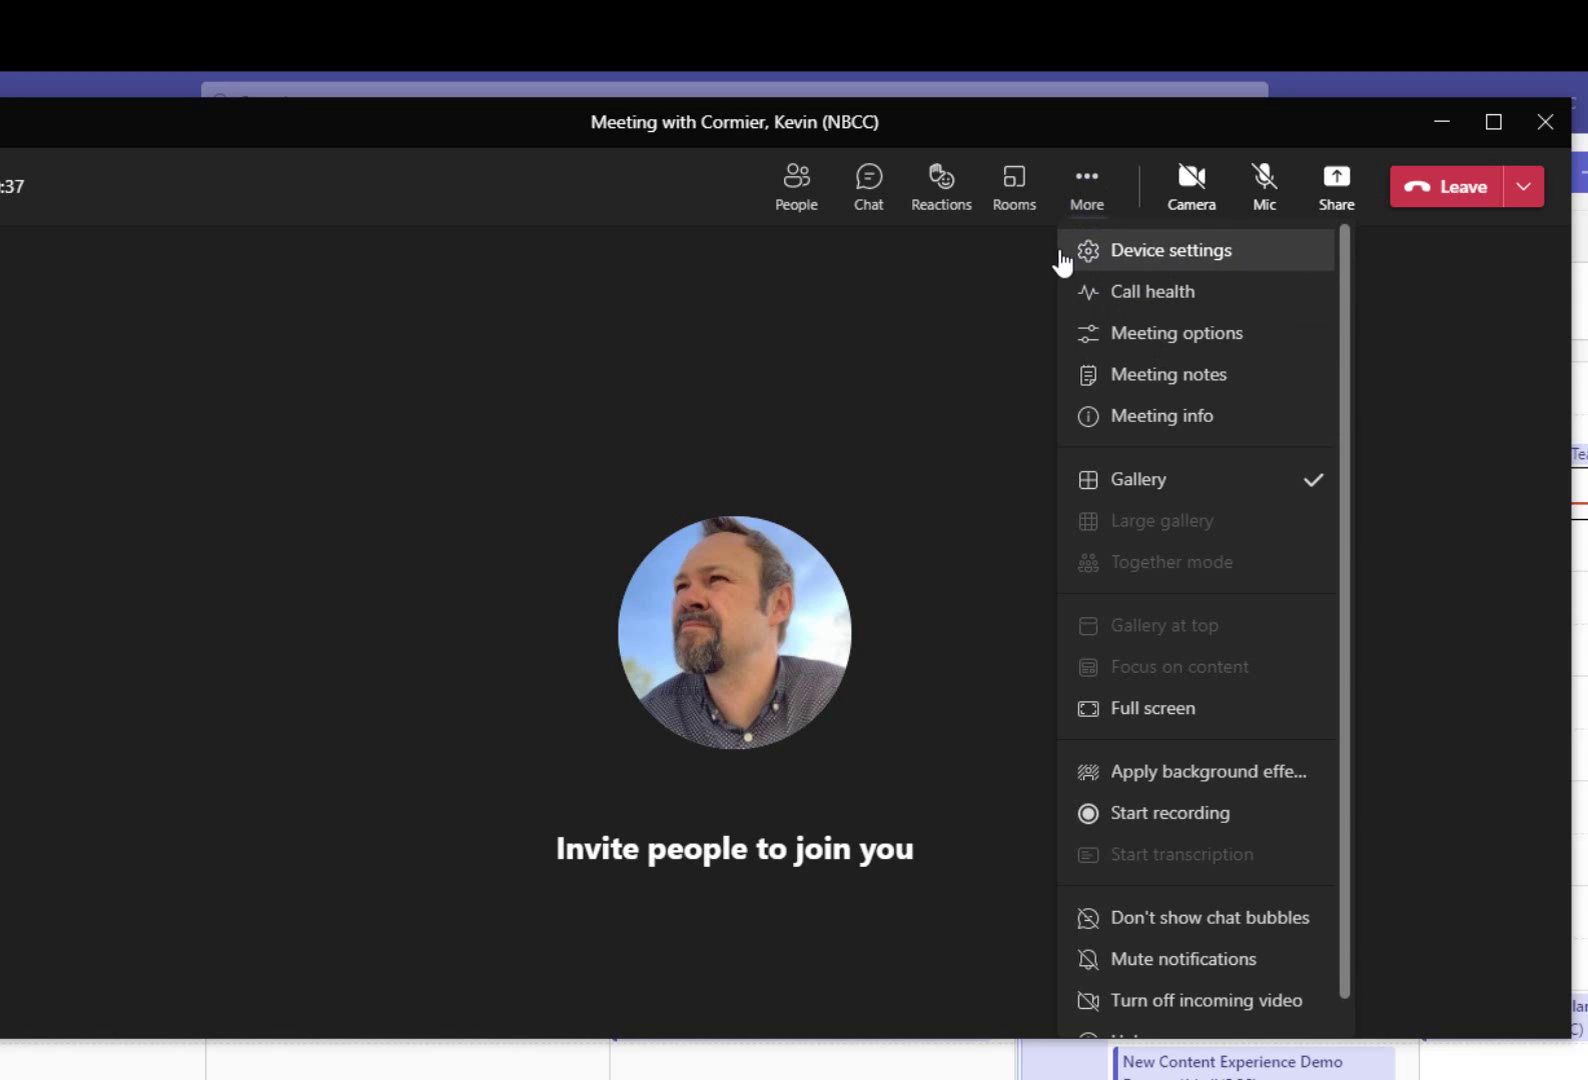
{"action": "left_click", "coordinate": [1188, 252]}
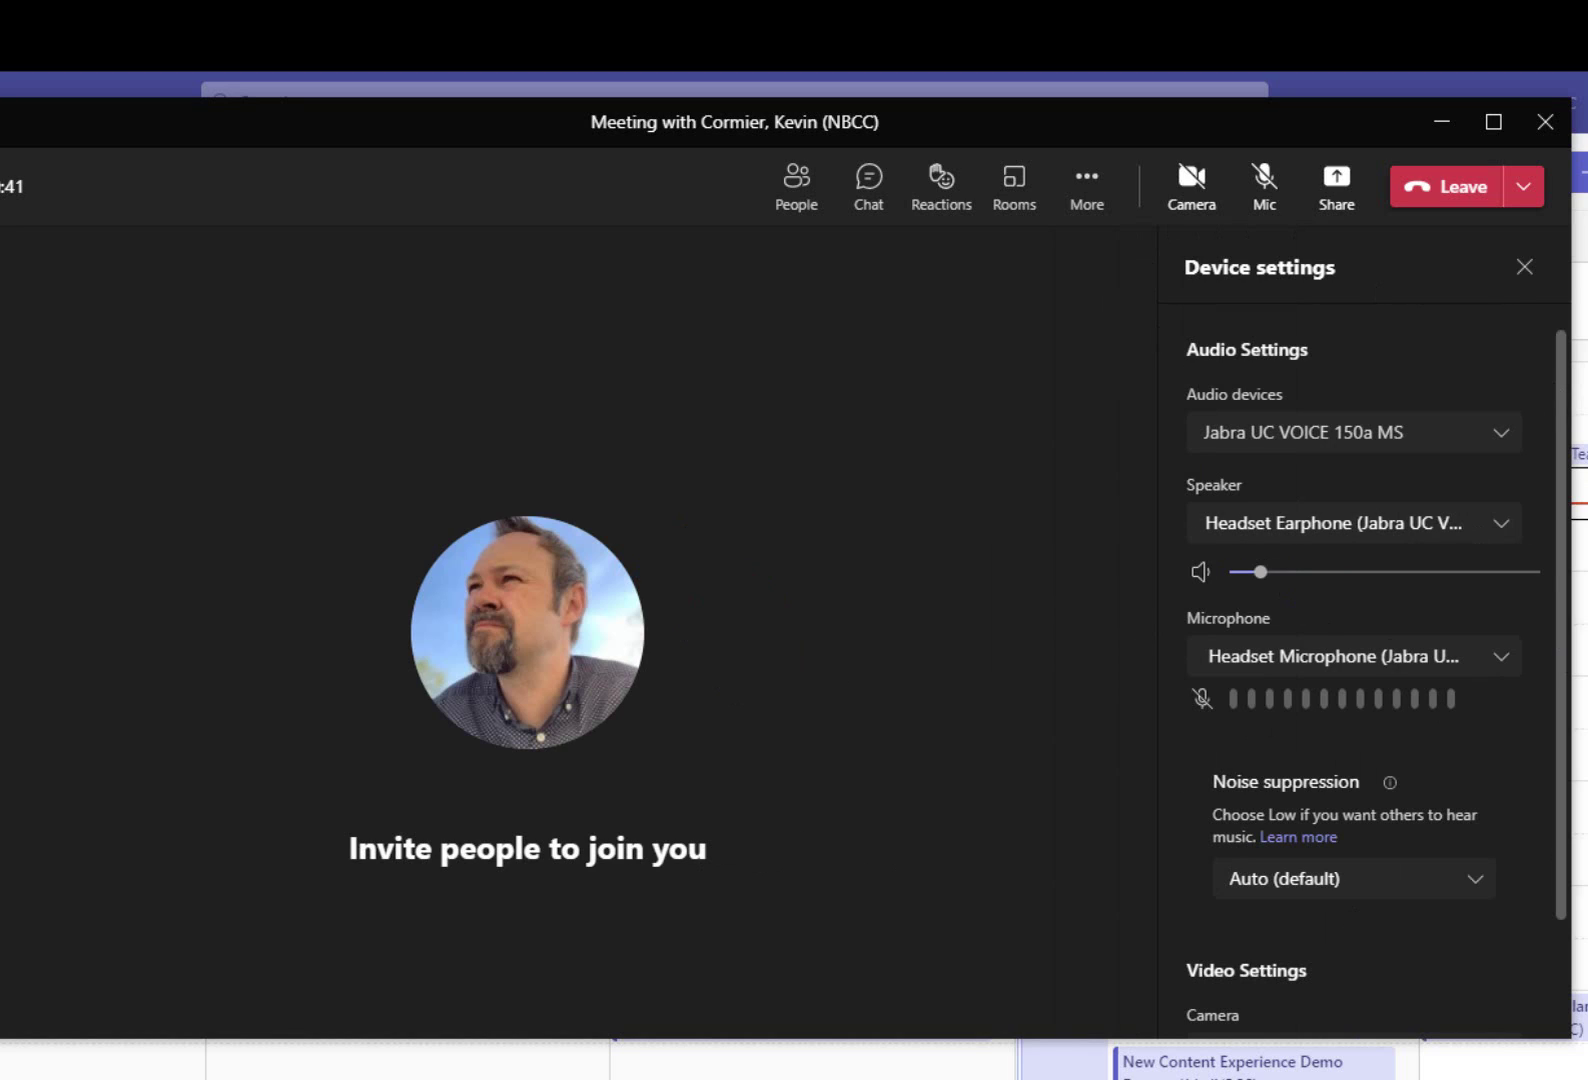
{"action": "left_click", "coordinate": [1295, 432]}
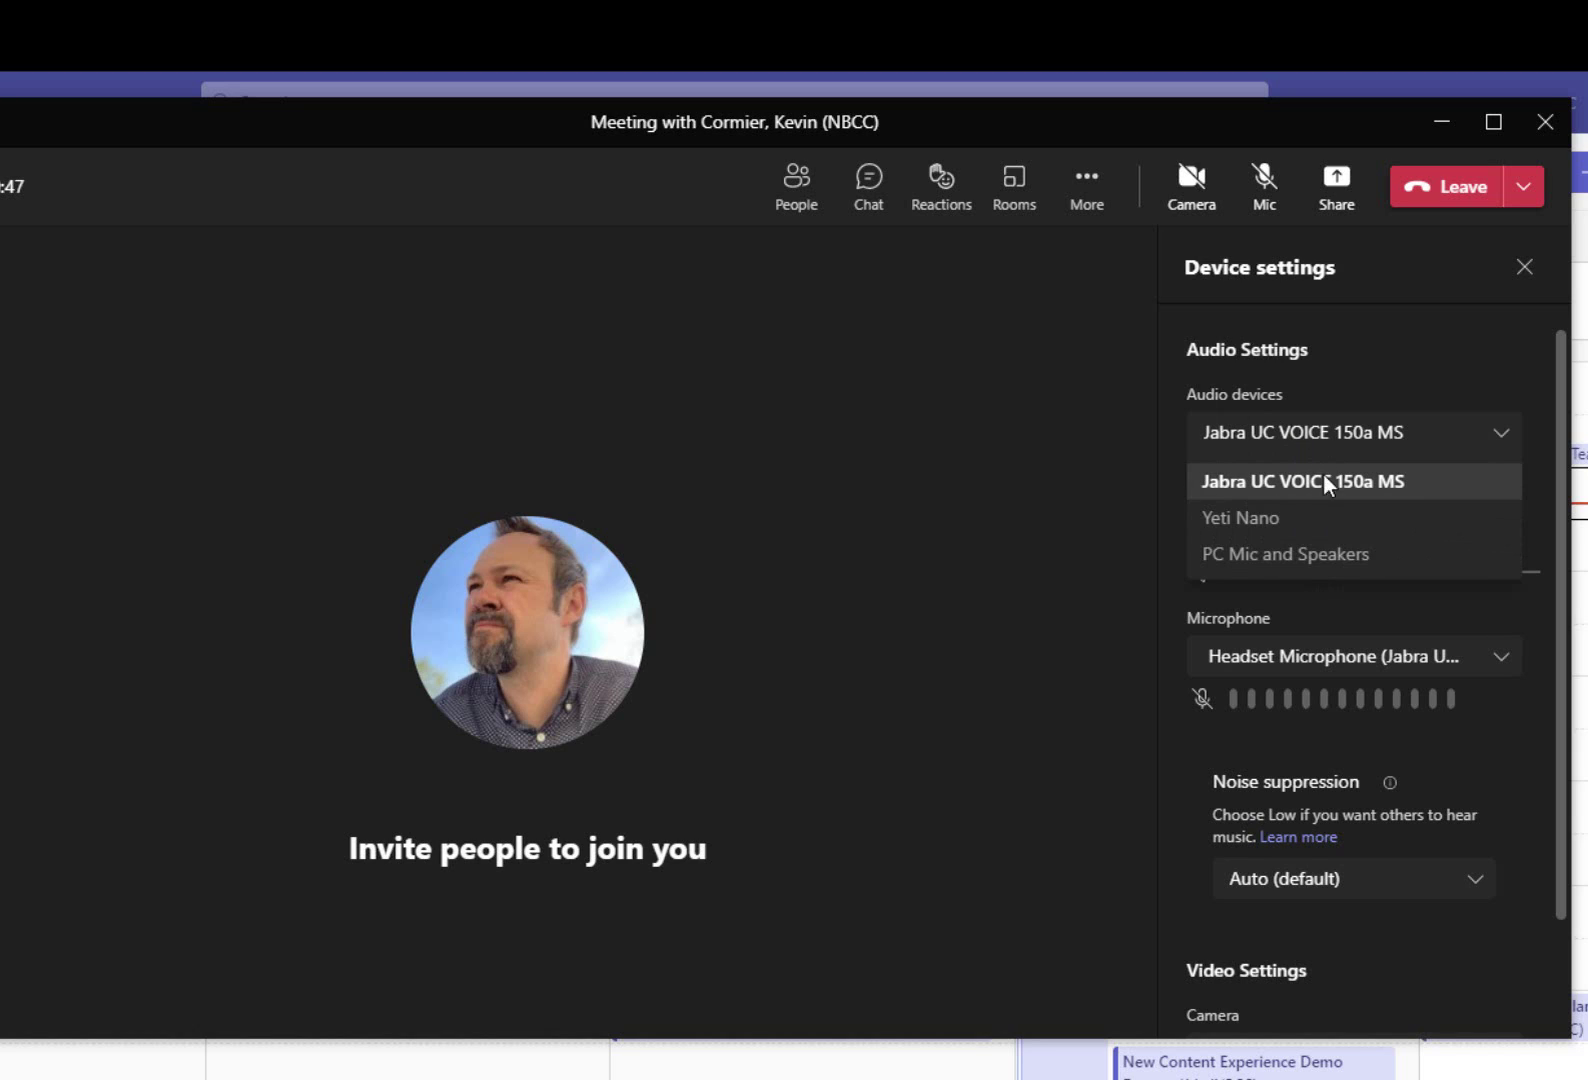
{"action": "left_click", "coordinate": [1325, 462]}
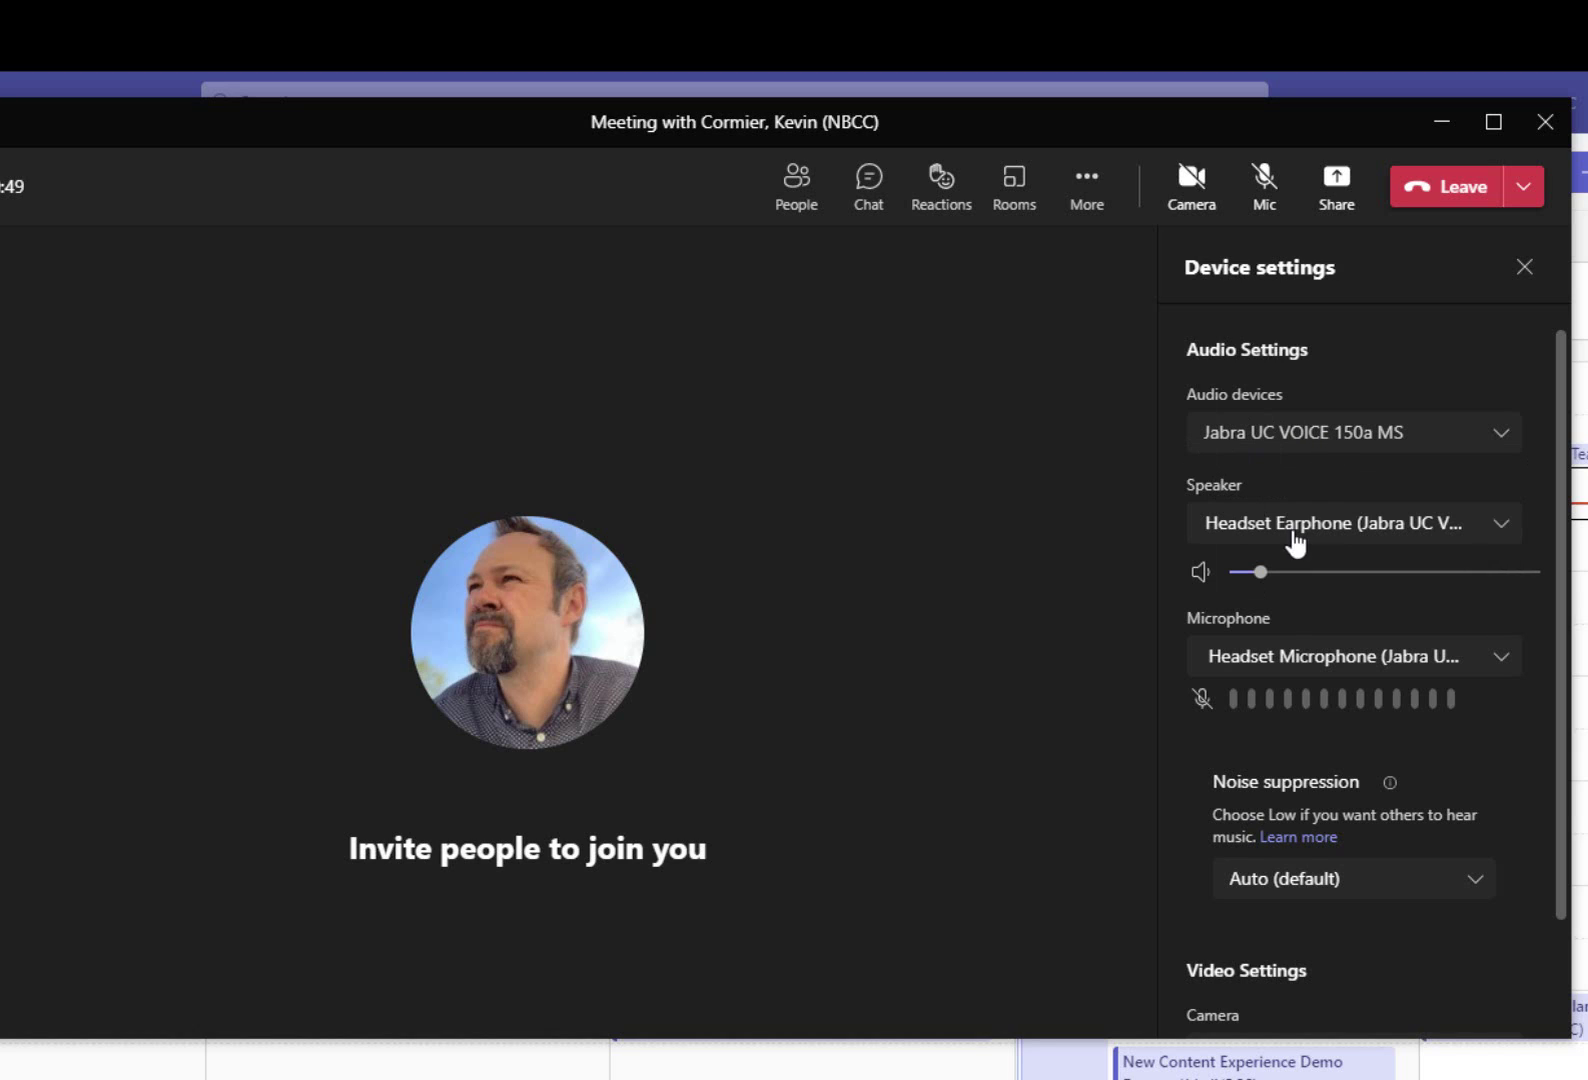
Keep the Jabra headset earphone as speaker, and close the device settings after checking the microphone and camera options
{"action": "left_click", "coordinate": [1342, 524]}
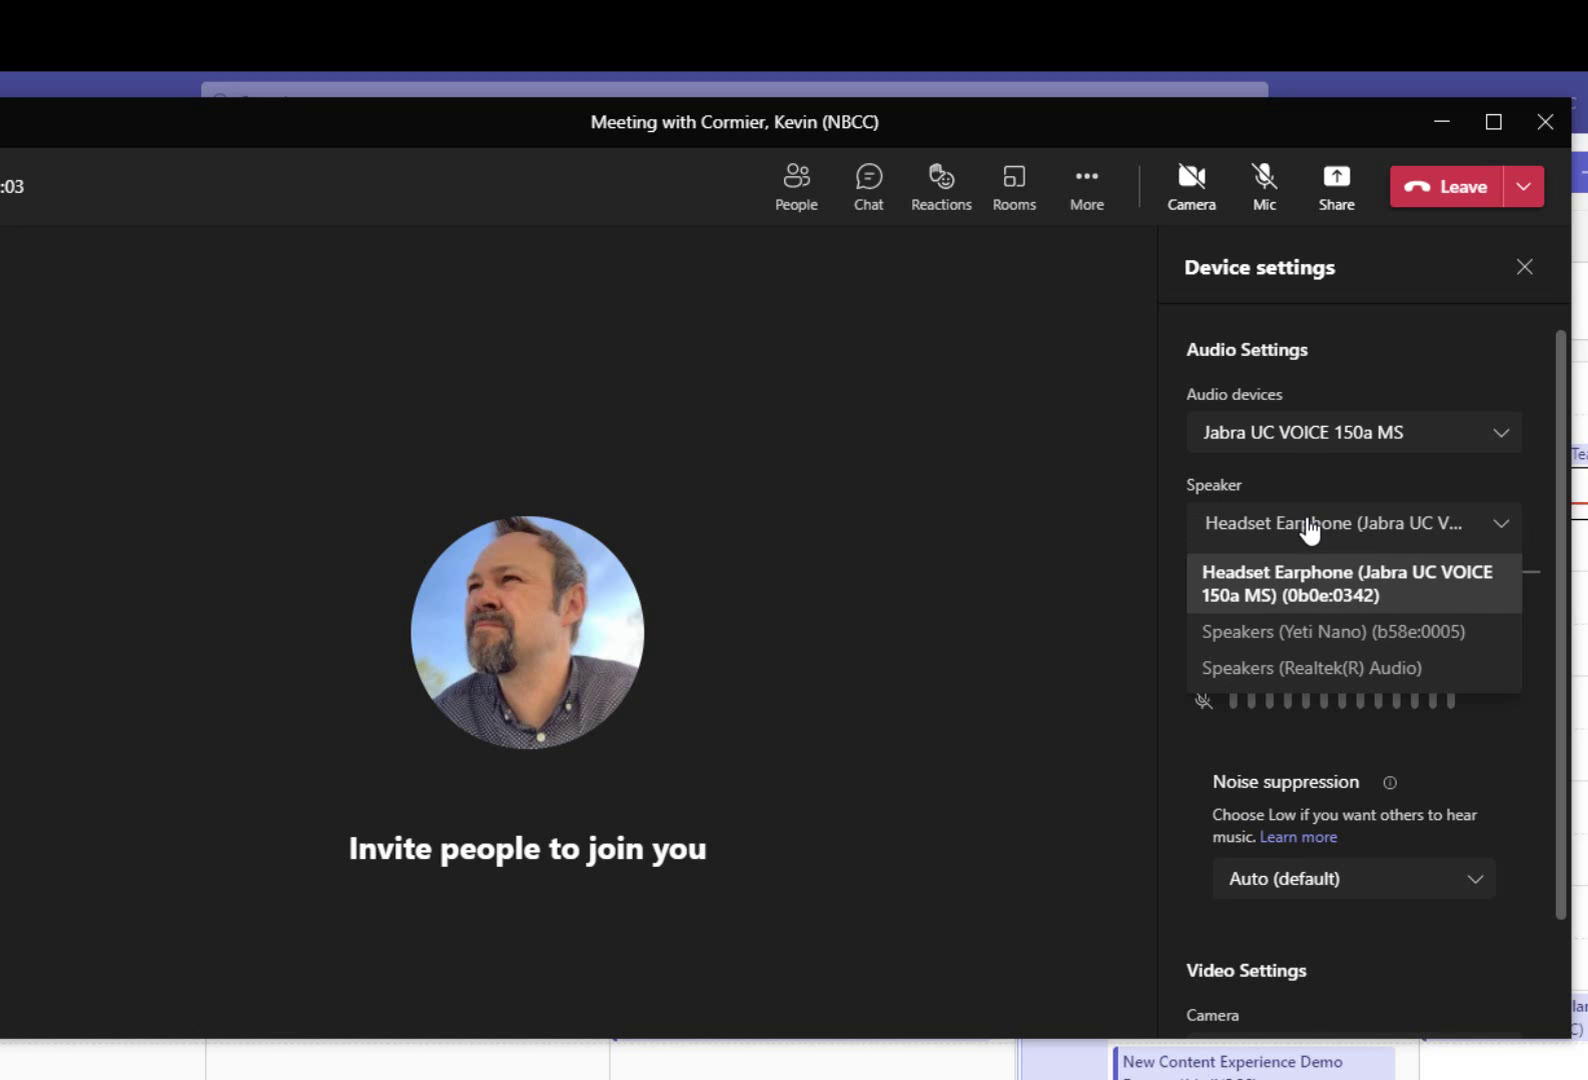
{"action": "left_click", "coordinate": [1200, 598]}
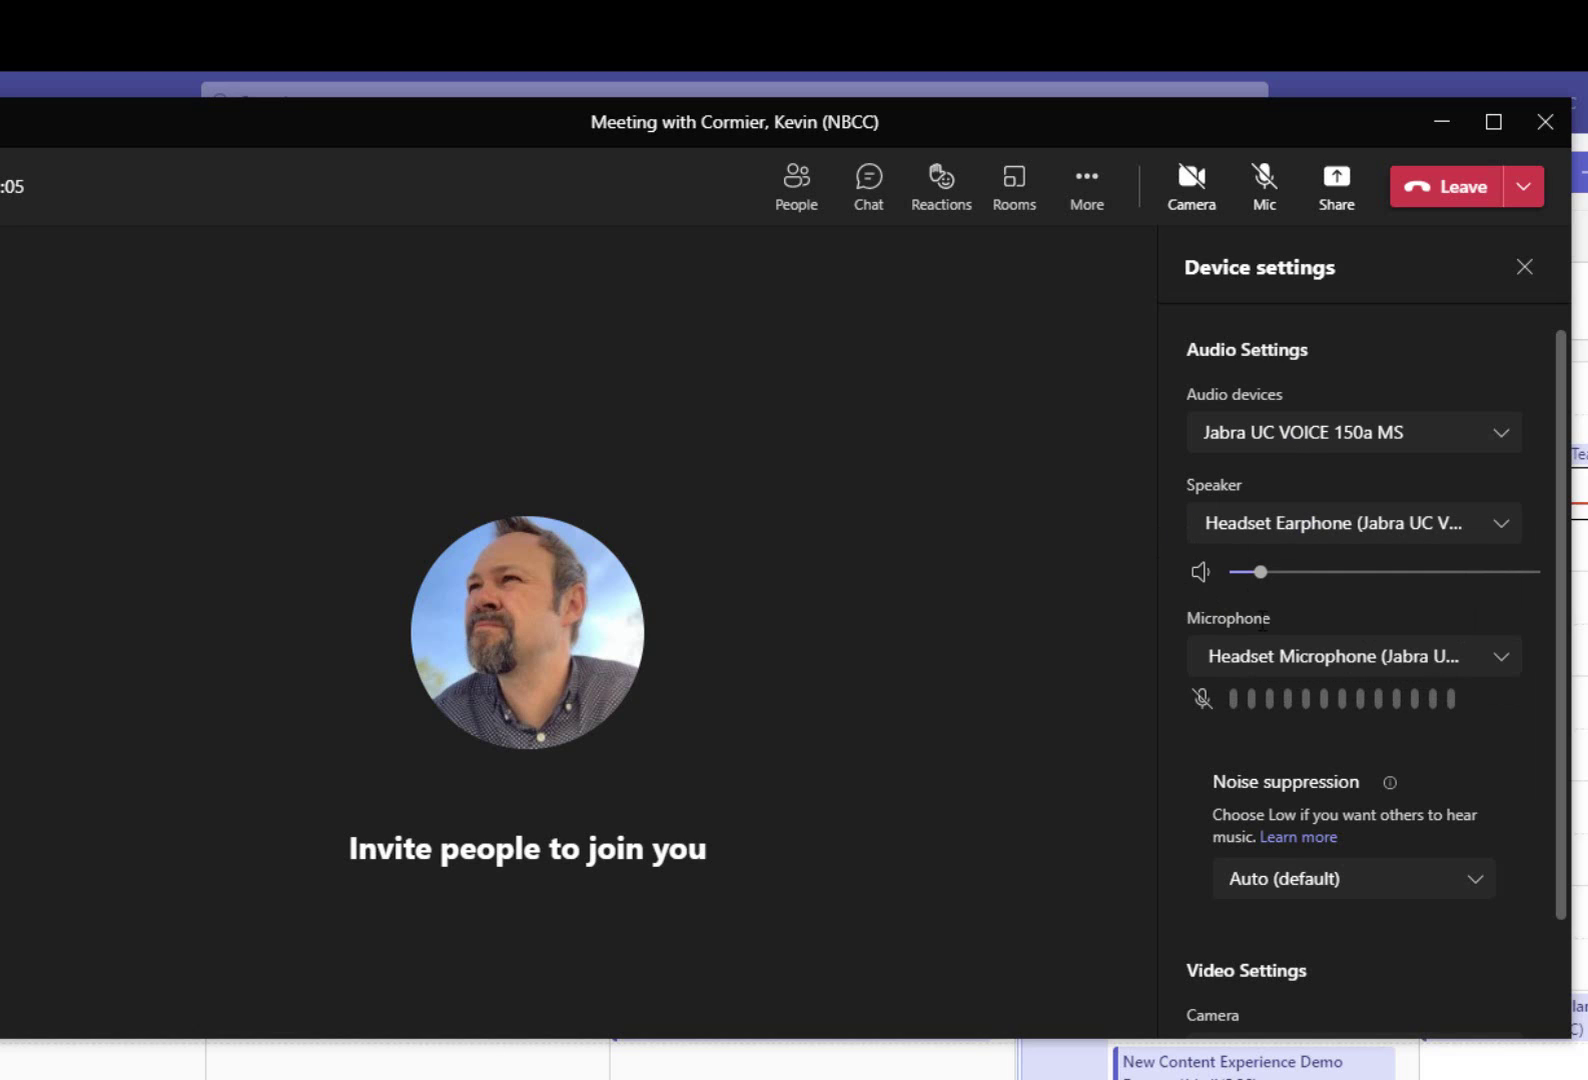
{"action": "left_click", "coordinate": [1311, 668]}
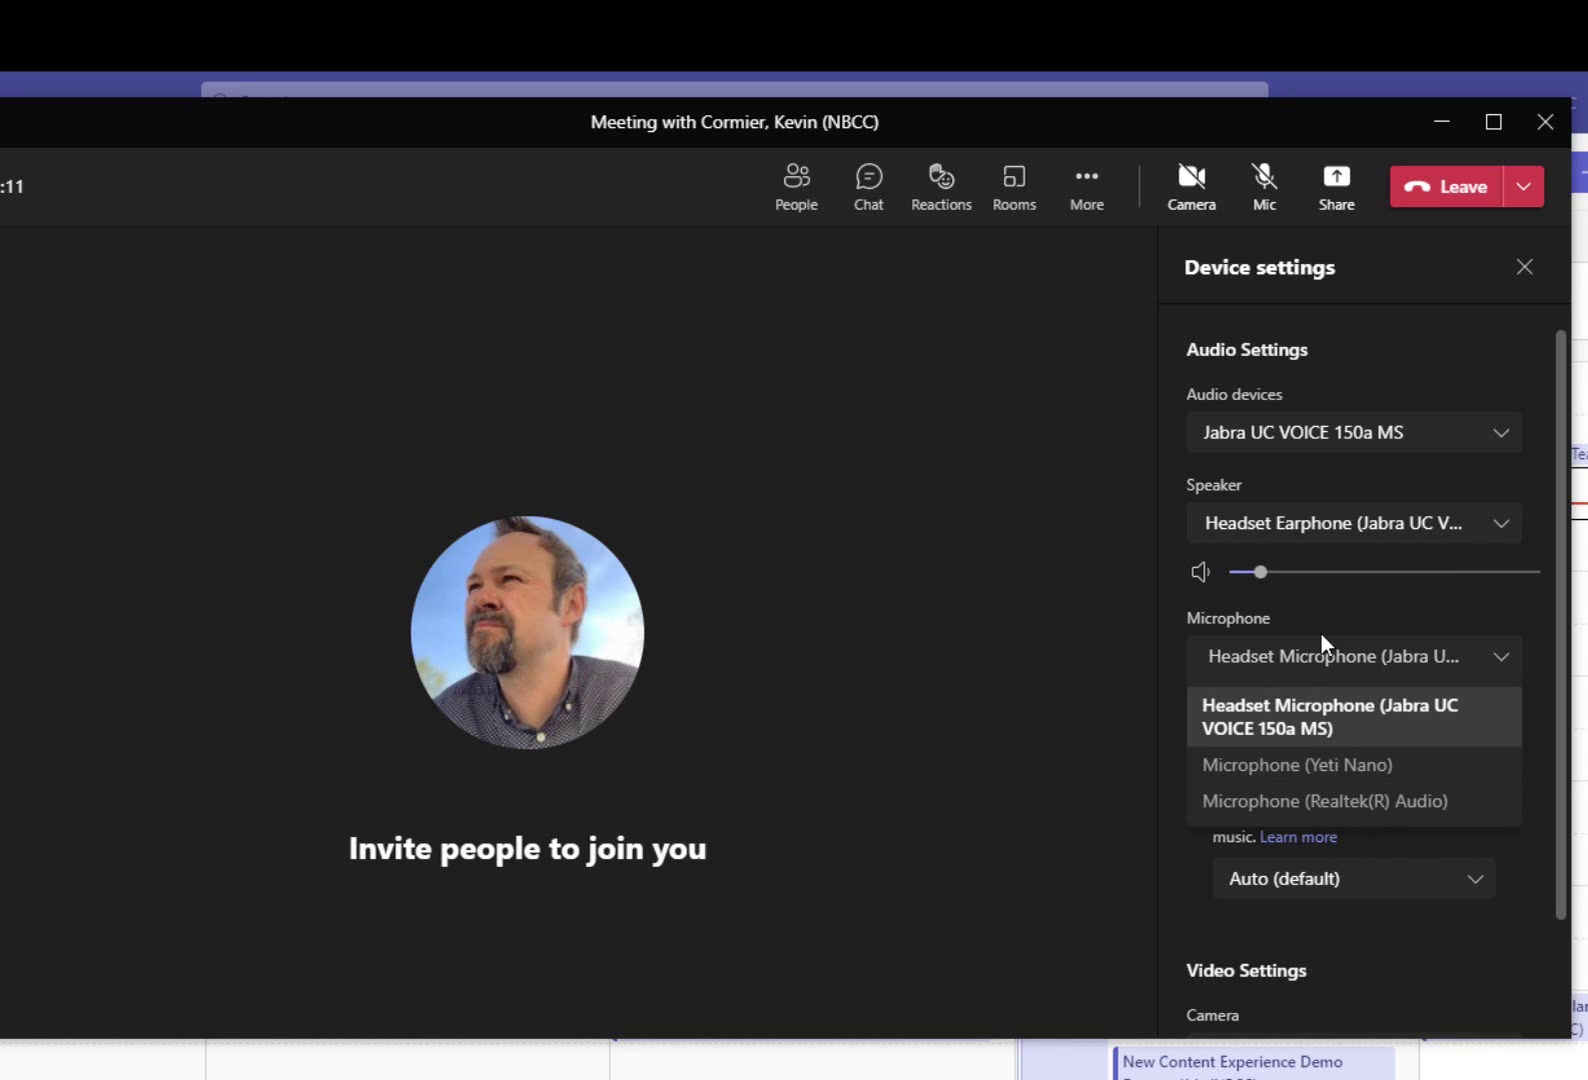
{"action": "left_click", "coordinate": [1320, 660]}
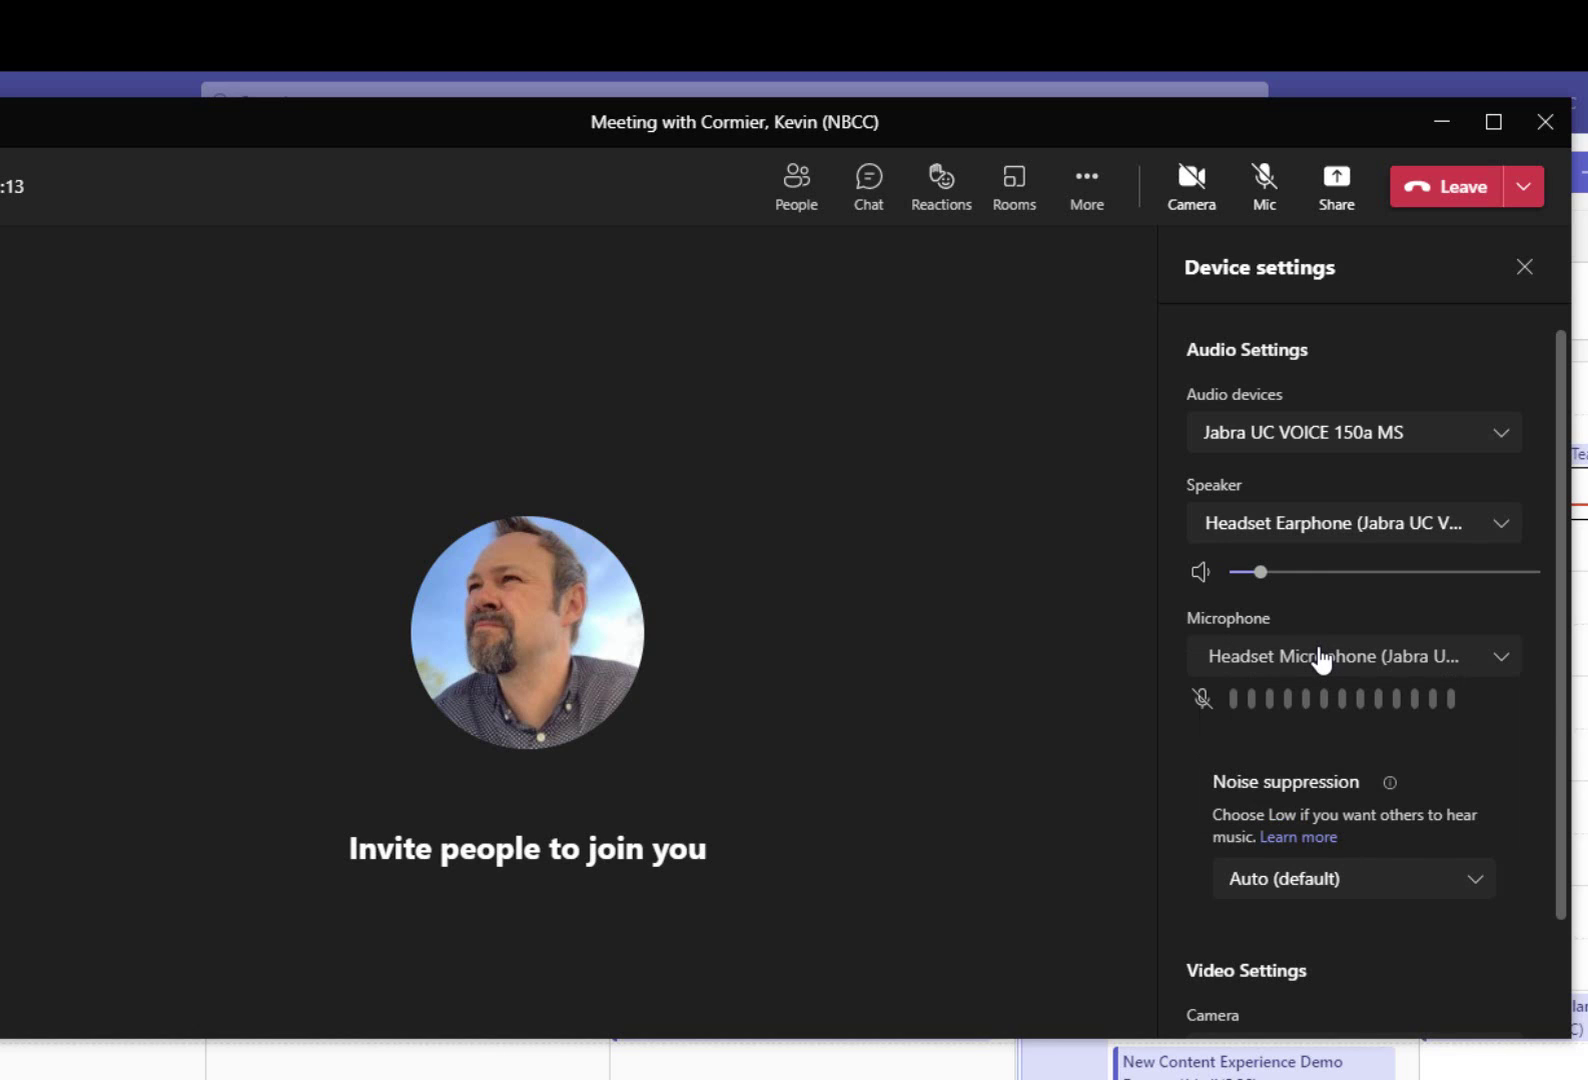
{"action": "scroll", "coordinate": [1320, 660], "scroll_direction": "down", "scroll_amount": 2}
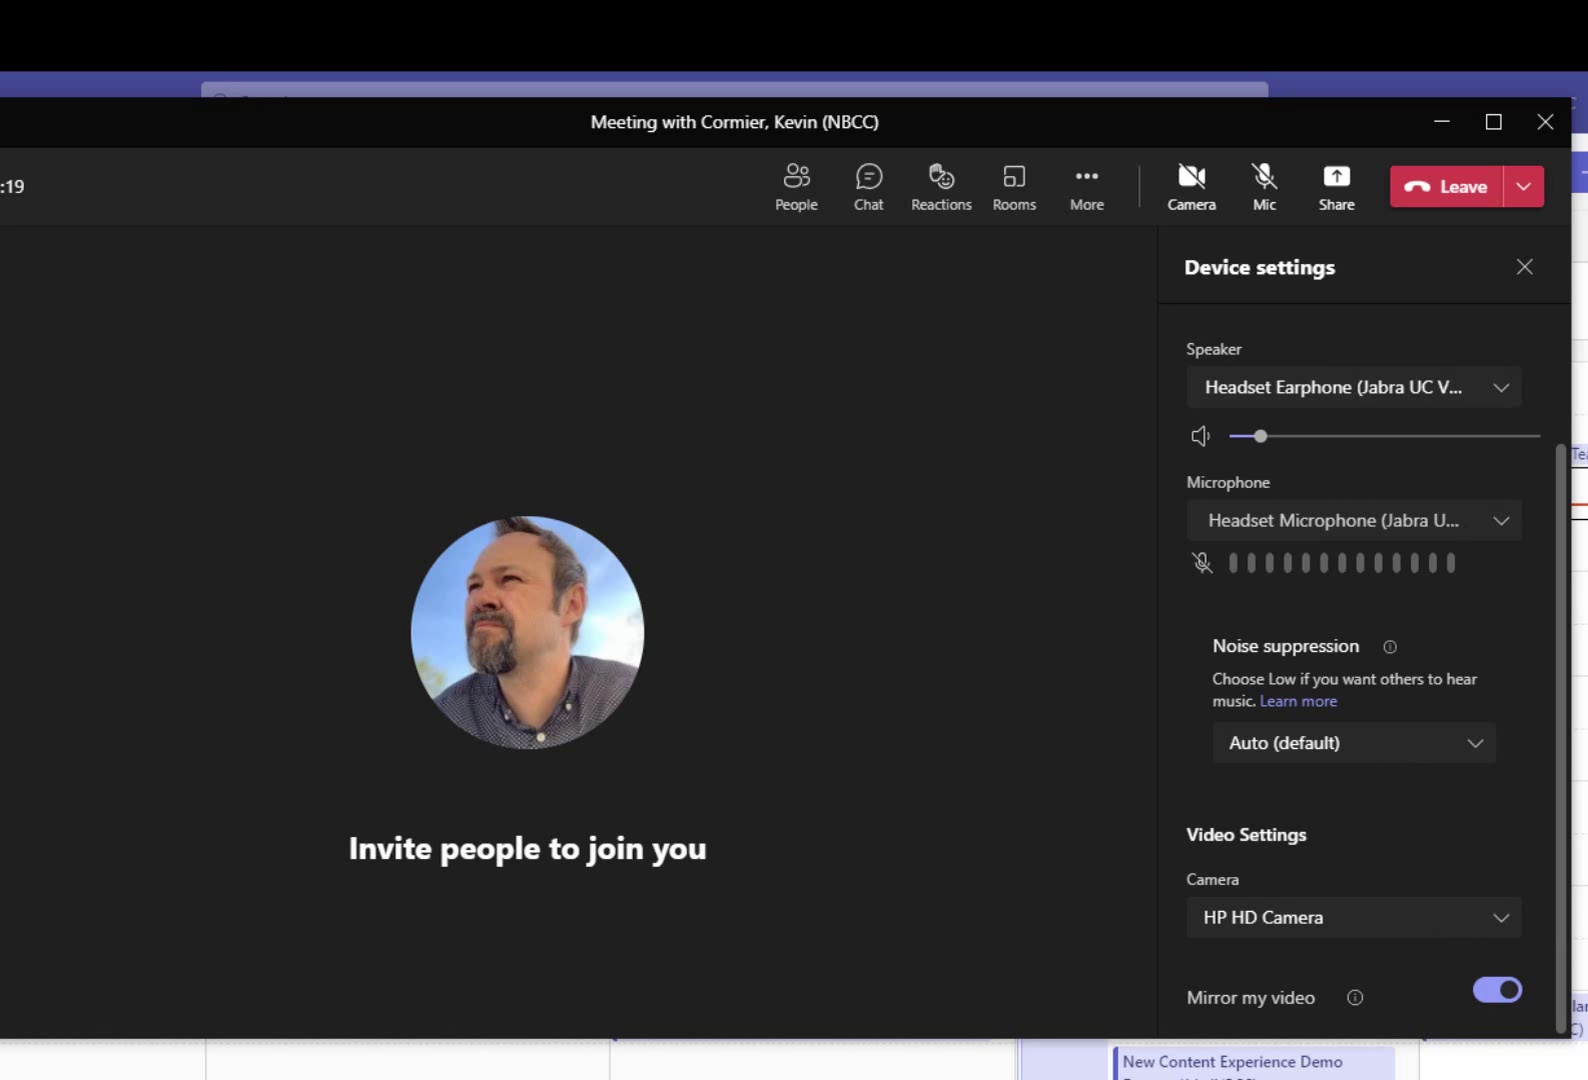
{"action": "left_click", "coordinate": [1526, 270]}
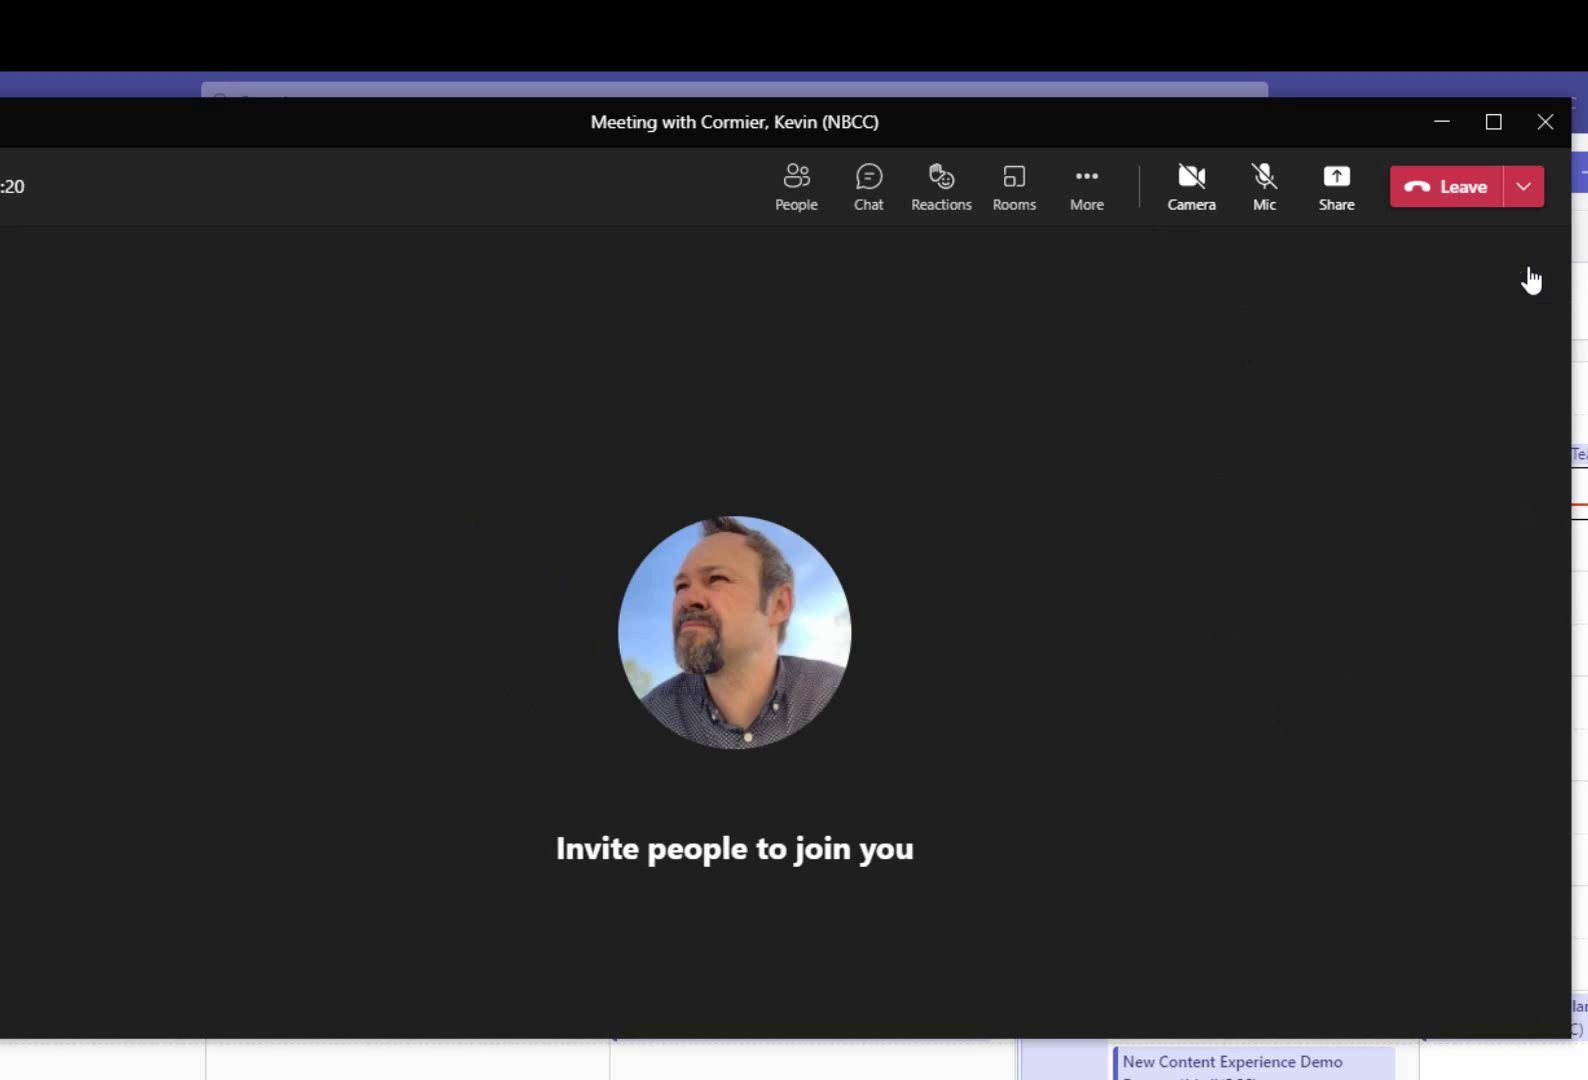